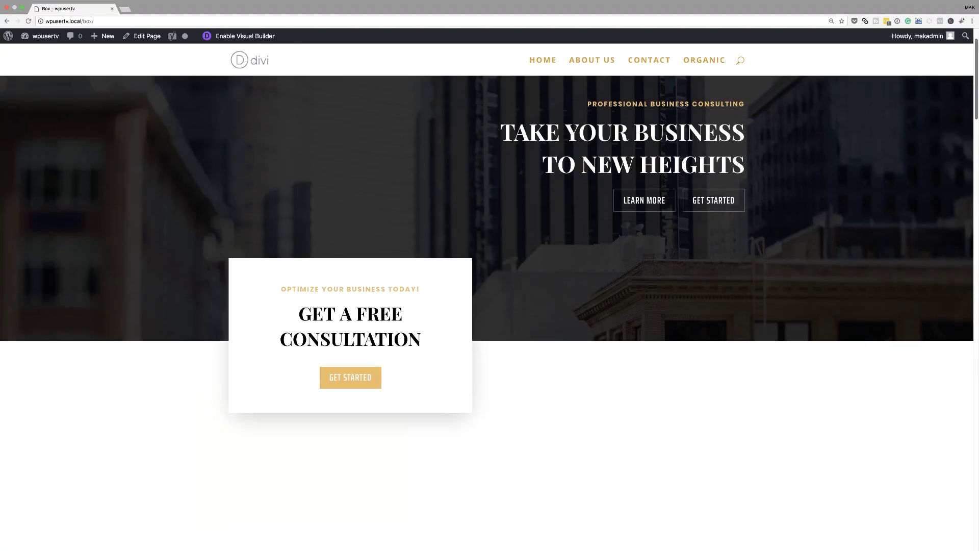
- Look over the finished Box page from the hero header down past the specialties section
scroll(489, 306, down, 10)
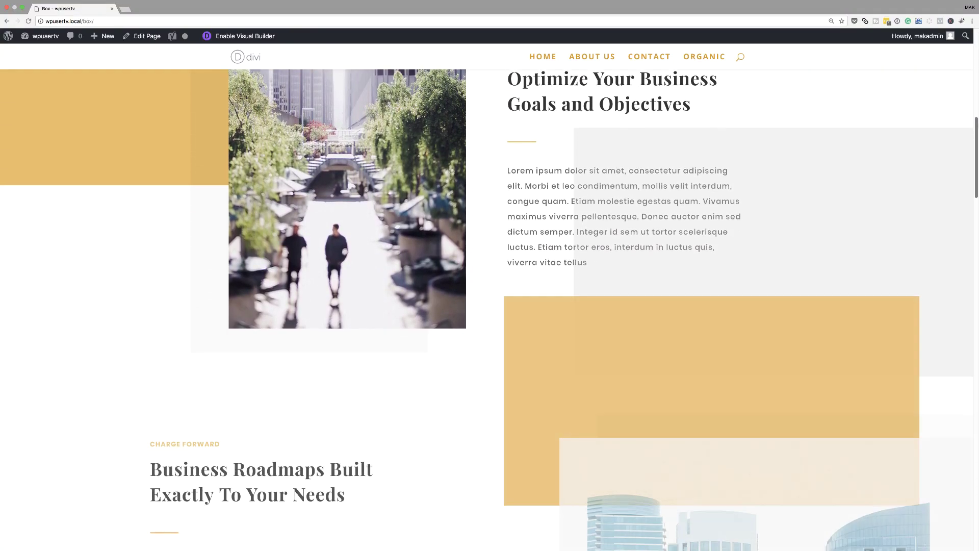
scroll(490, 306, down, 11)
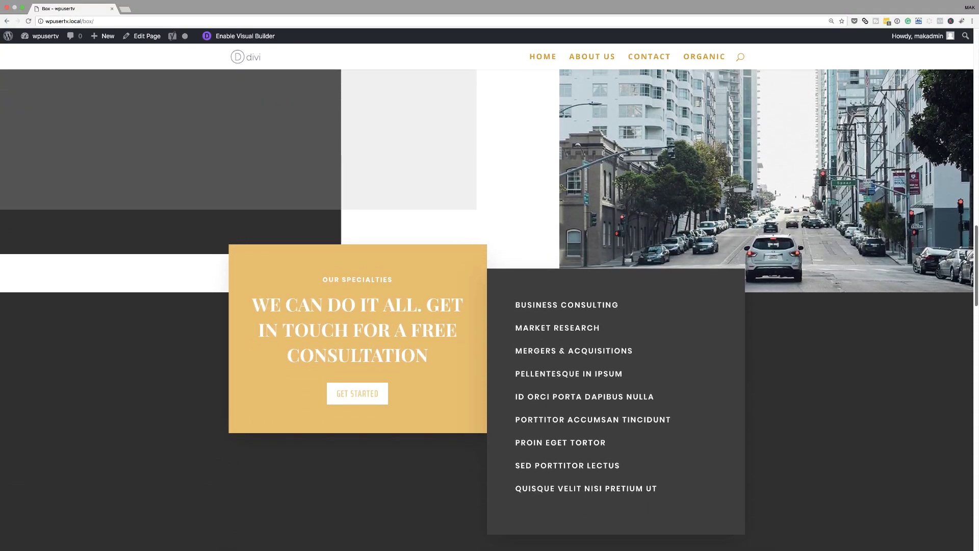
scroll(975, 333, down, 10)
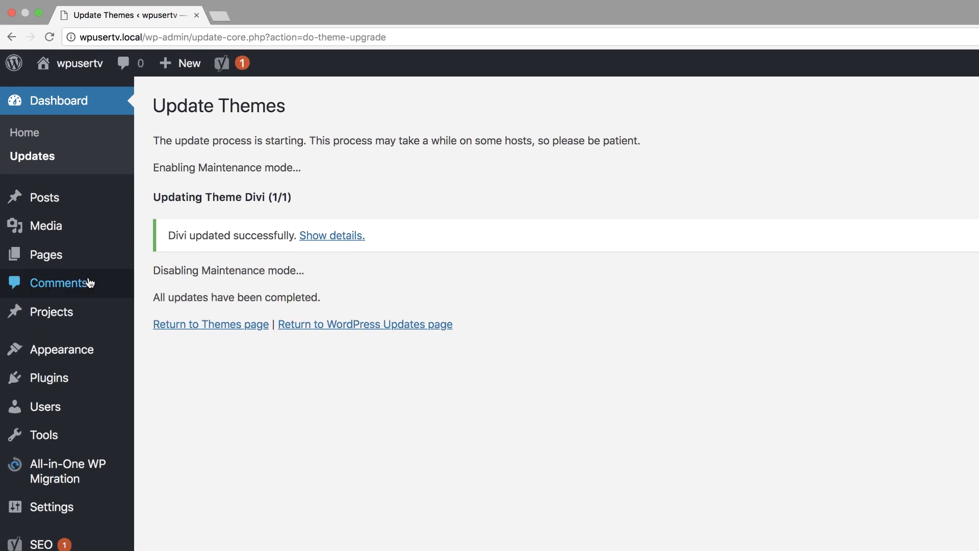
- Create a new page titled "Box" and open it in the Divi Visual Builder
click(189, 283)
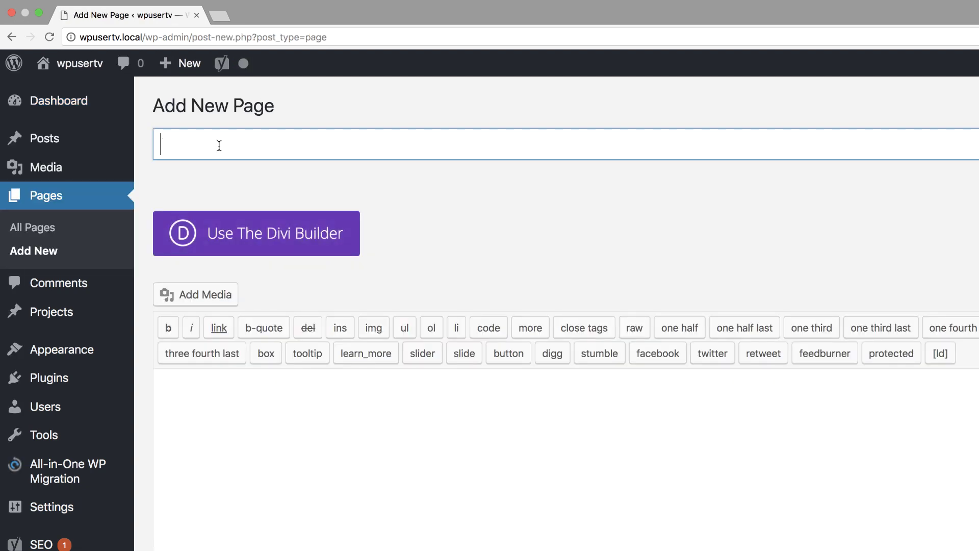
text(Box)
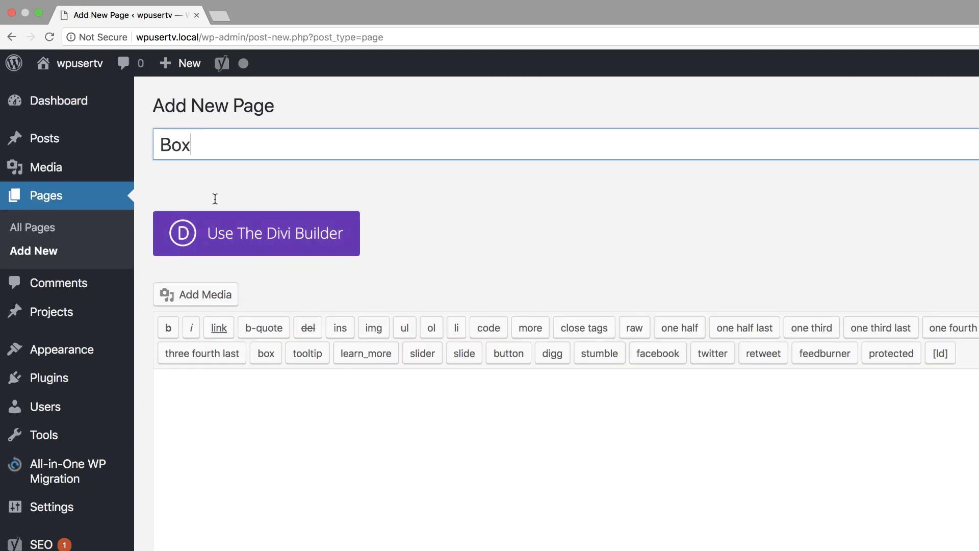
click(282, 240)
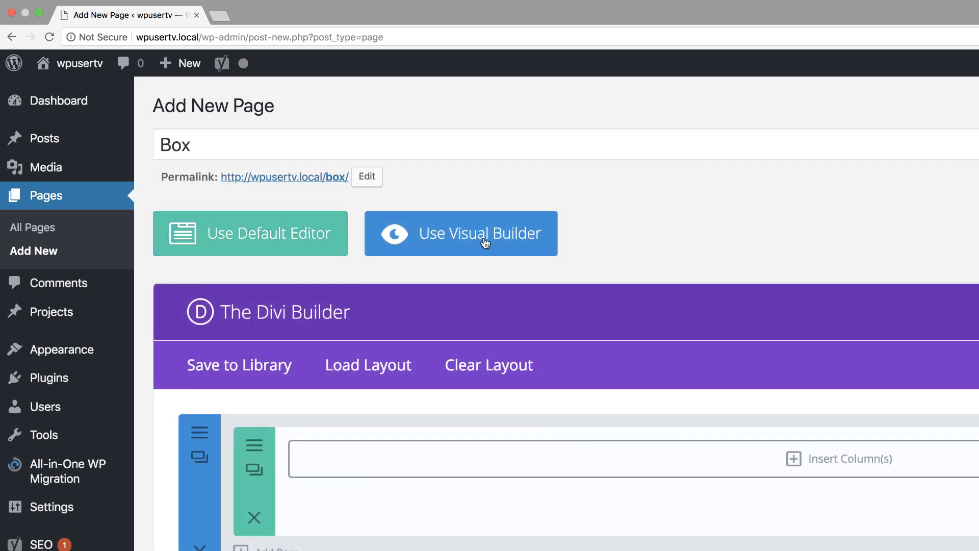
click(484, 243)
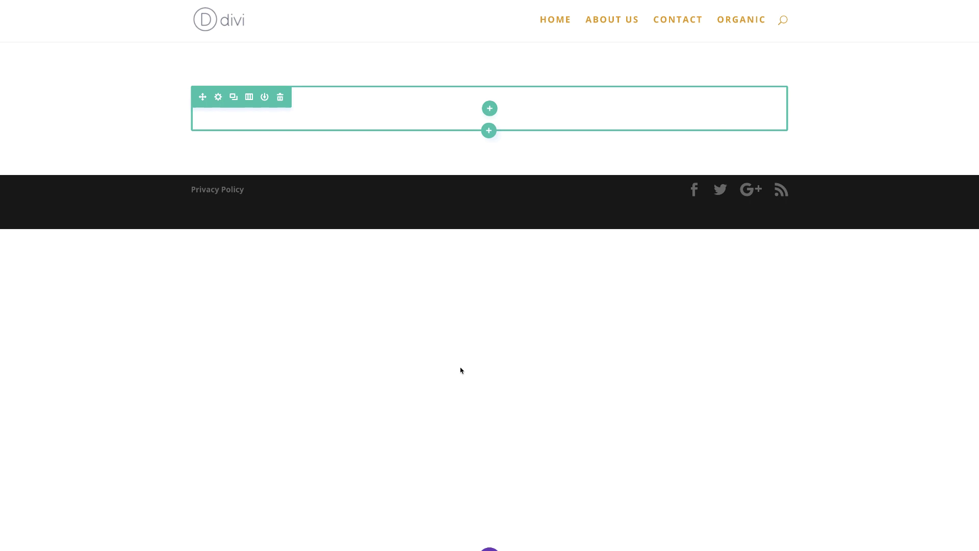
- Filter the premade layouts to Business and load the Business Consultant pack's Landing layout onto the page
click(489, 549)
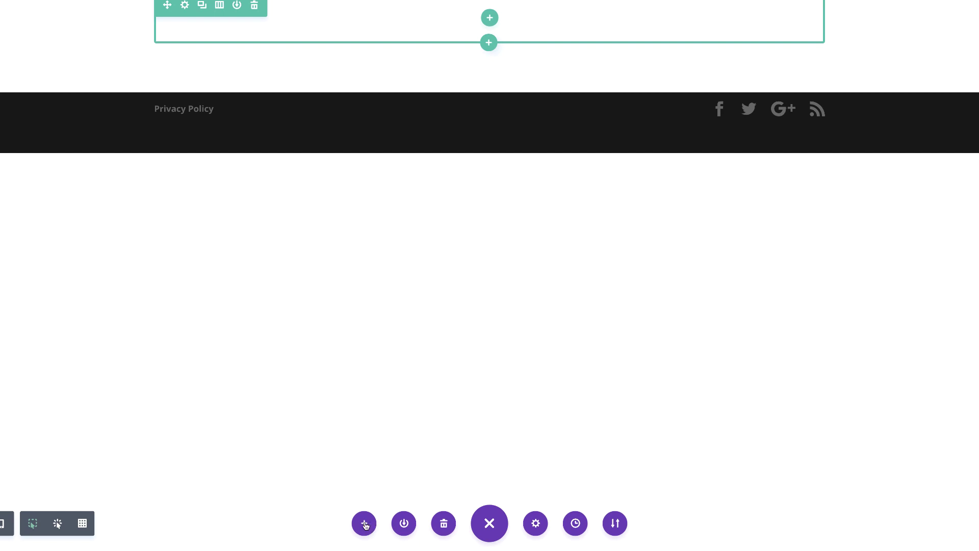
click(365, 524)
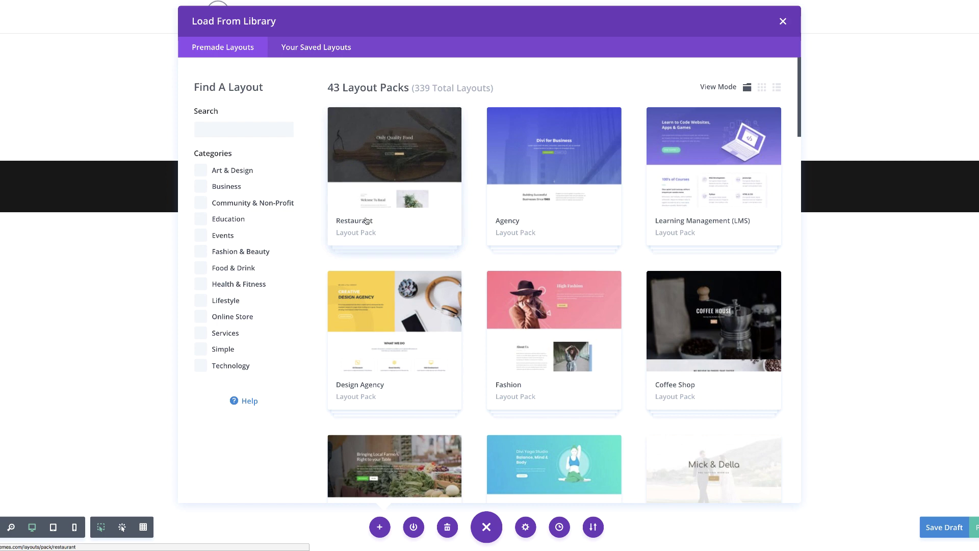
click(202, 188)
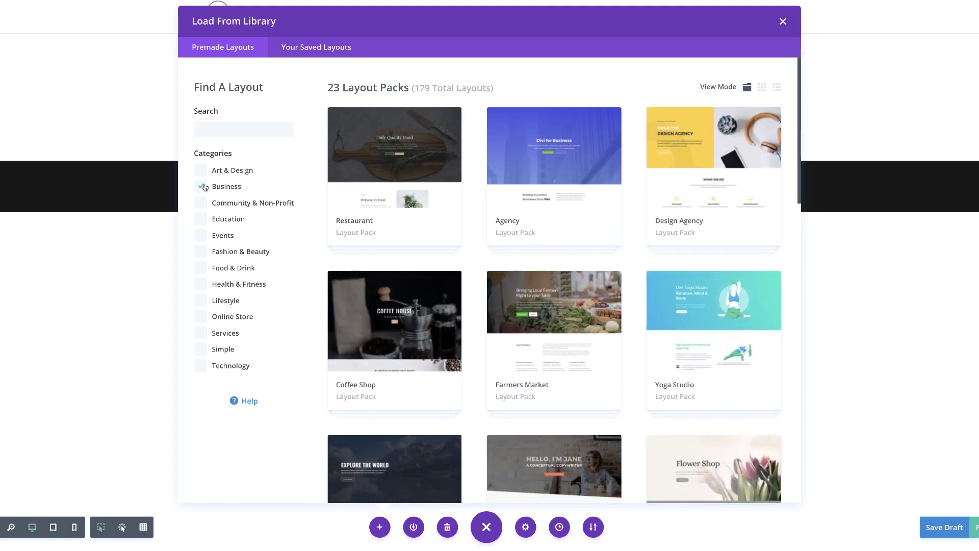
scroll(730, 357, down, 9)
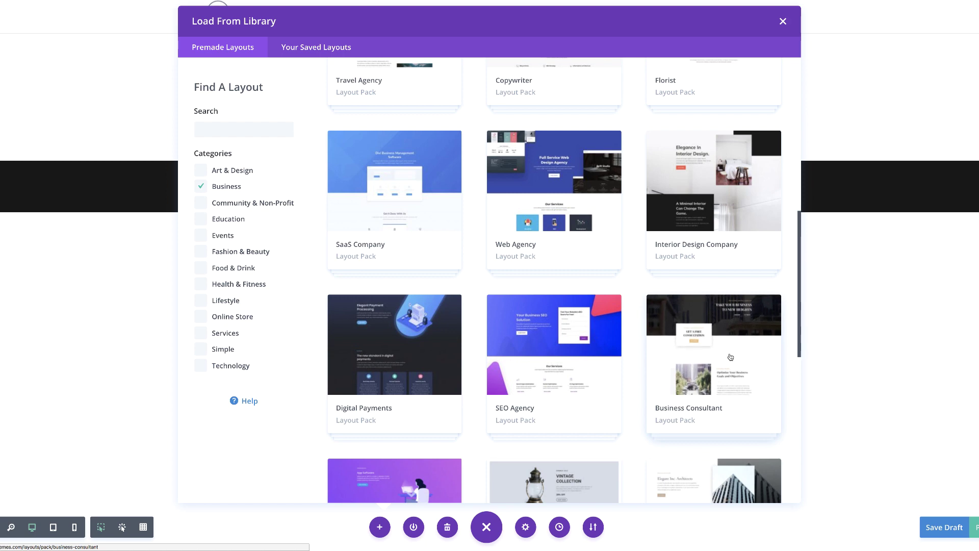
click(730, 357)
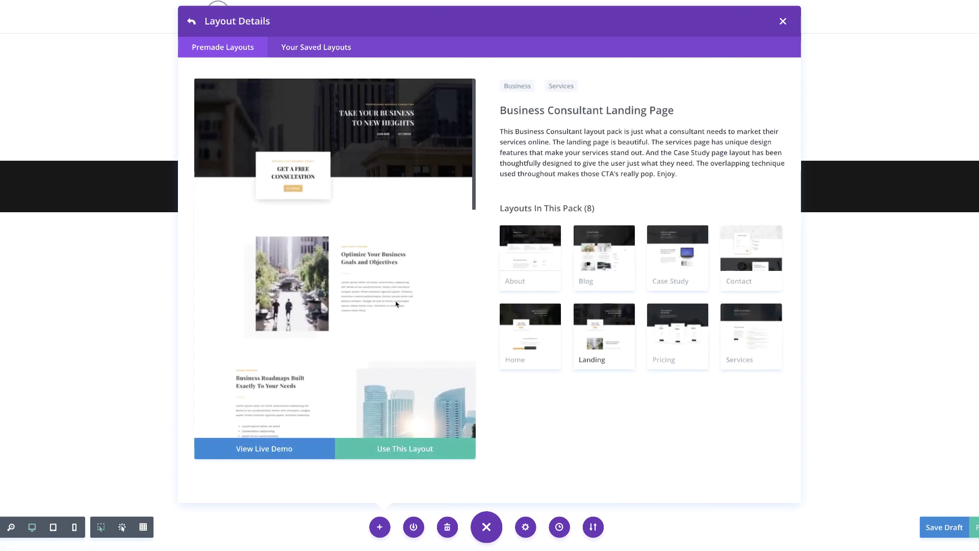
click(418, 450)
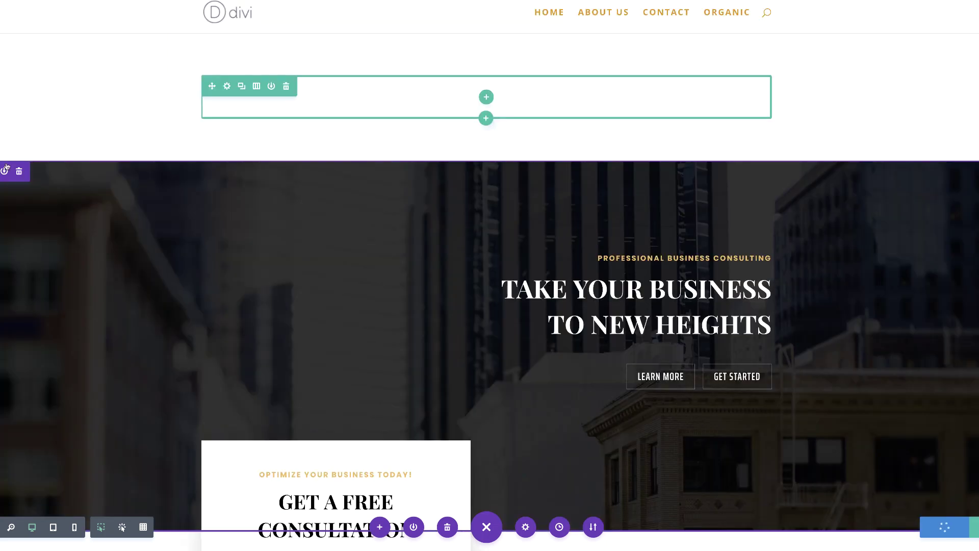
- Delete the empty section above the hero header
scroll(289, 323, down, 3)
scroll(290, 323, up, 3)
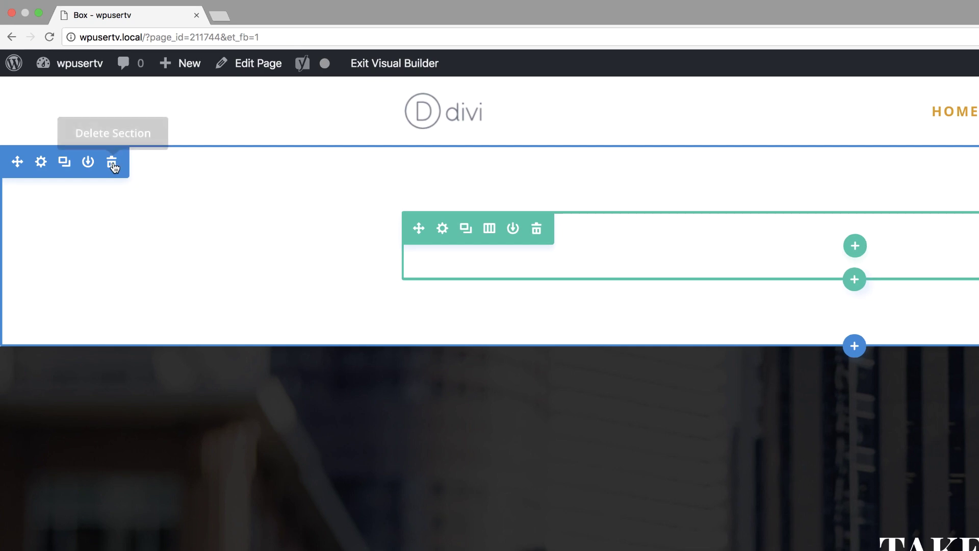
click(111, 162)
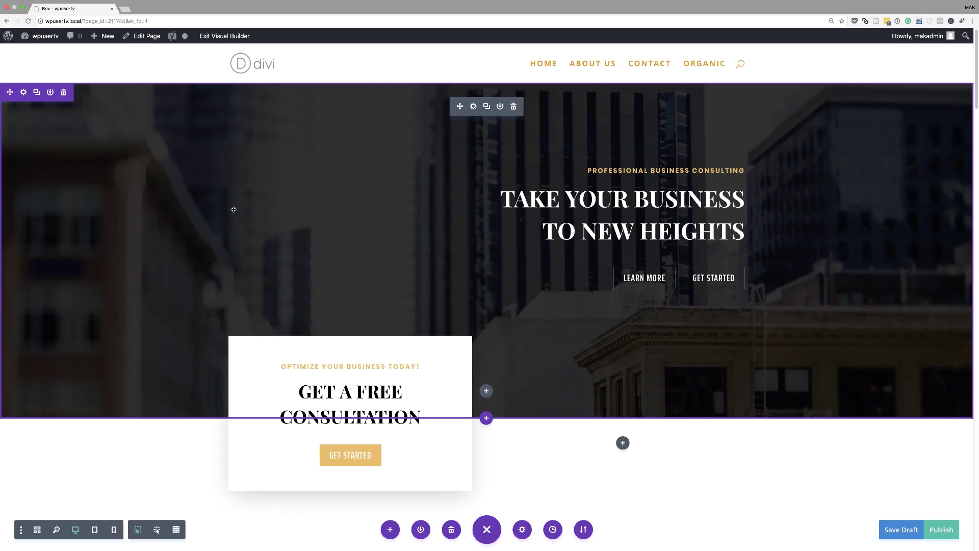
- Apply the first box shadow preset to the "Business Roadmaps Built Exactly To Your Needs" section
scroll(250, 221, down, 10)
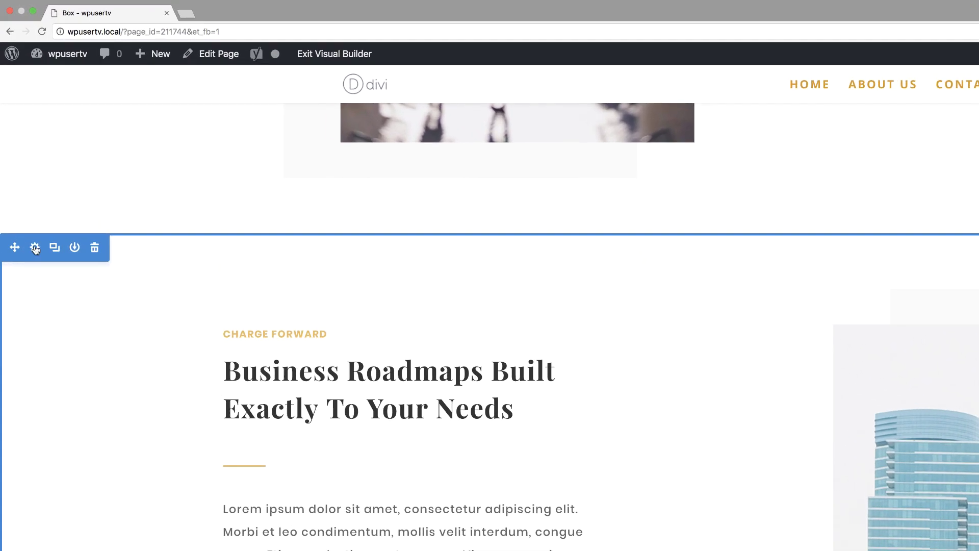
click(27, 194)
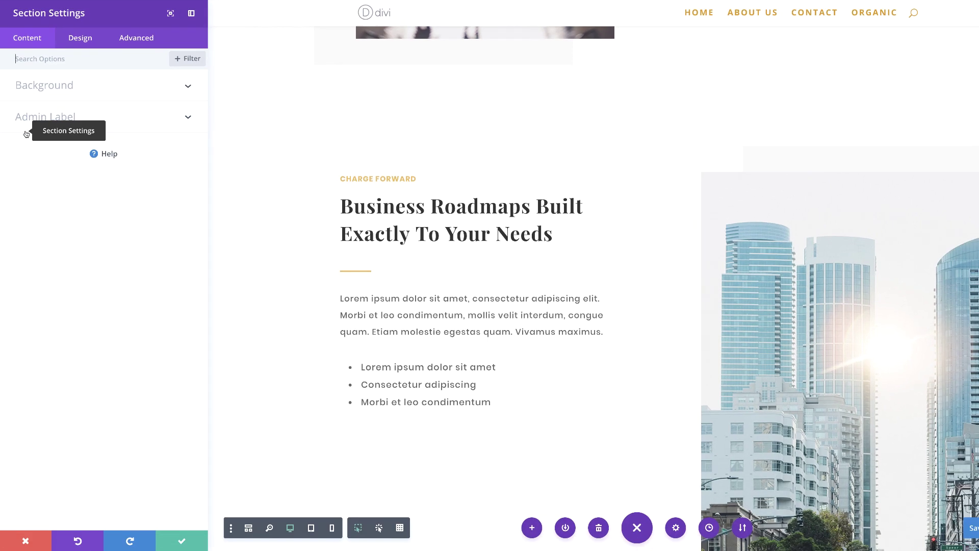
click(92, 50)
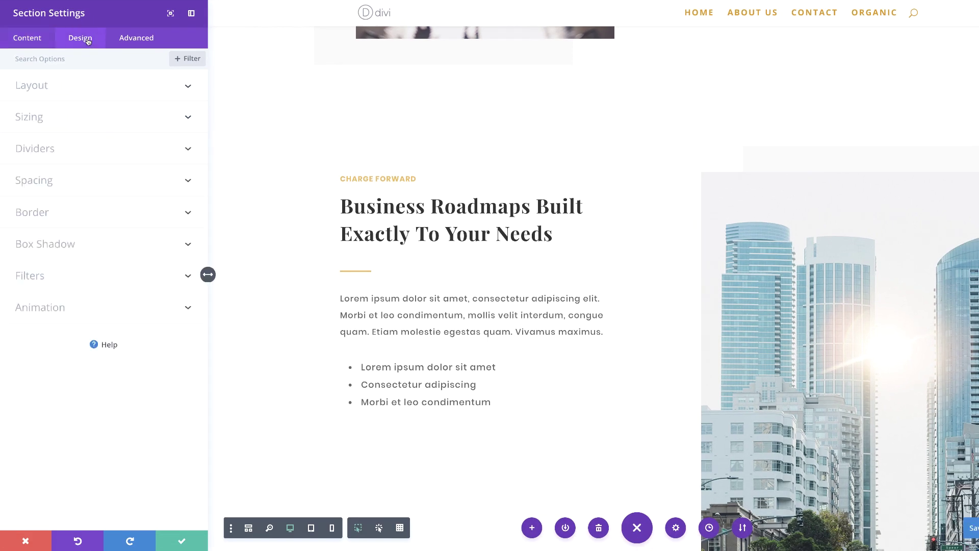
click(61, 245)
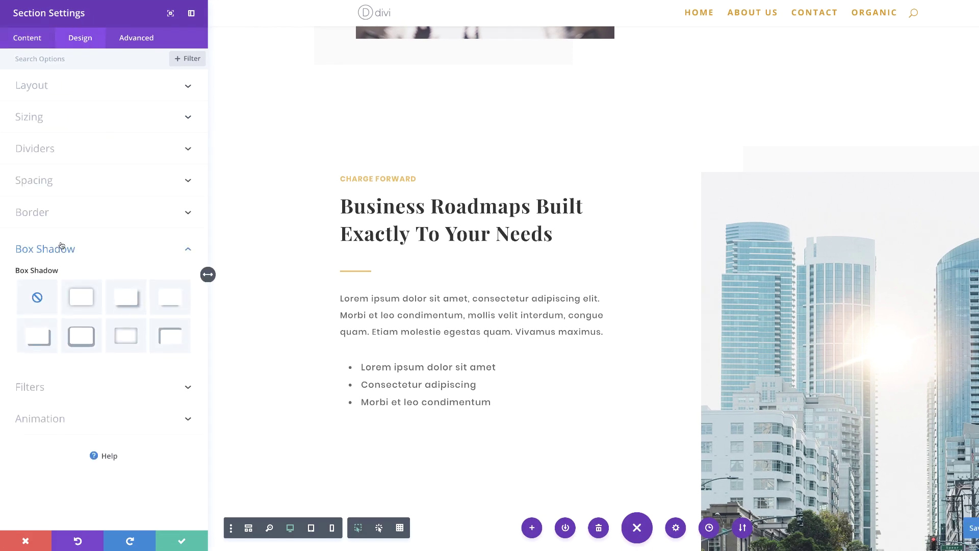
click(90, 308)
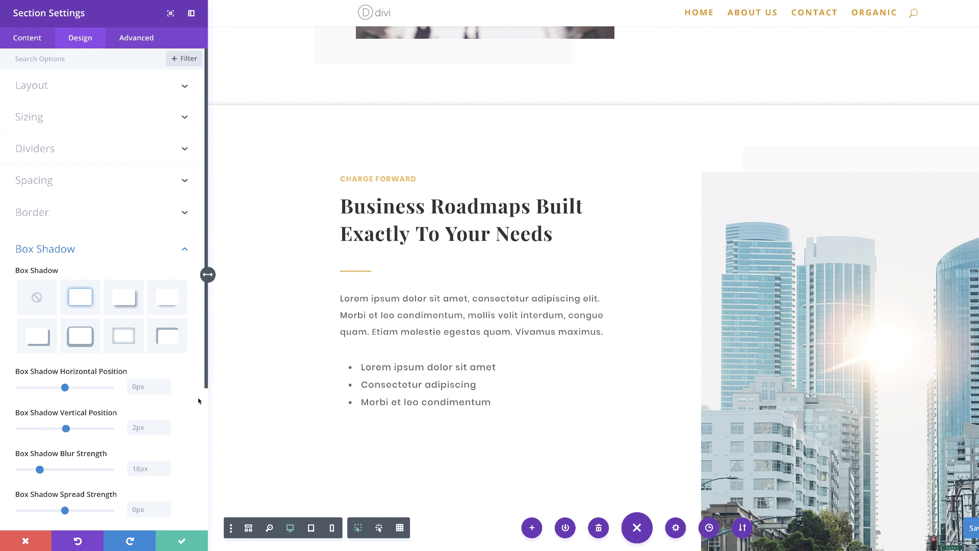
- Set the section's box shadow horizontal position to 1200px and vertical position to -520px
scroll(198, 401, down, 2)
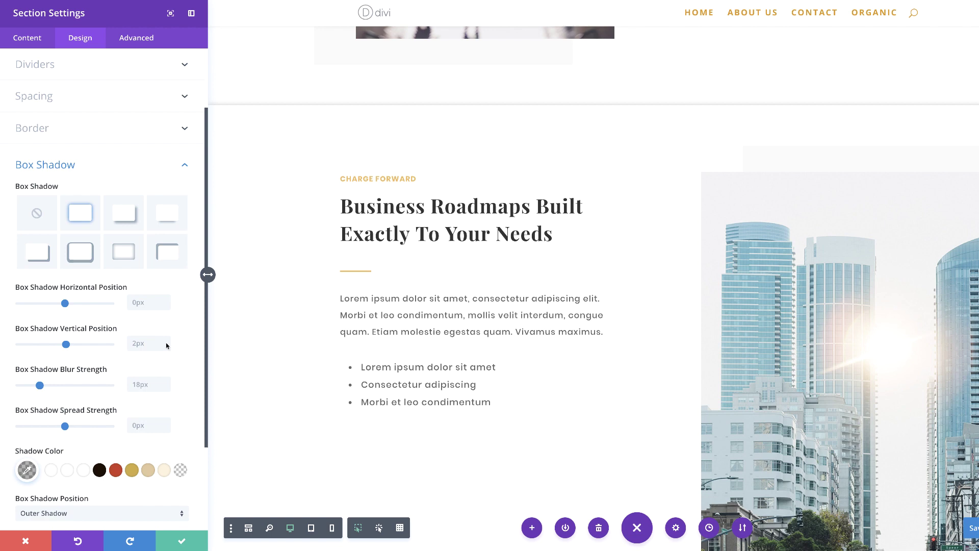
click(145, 302)
text(1200px)
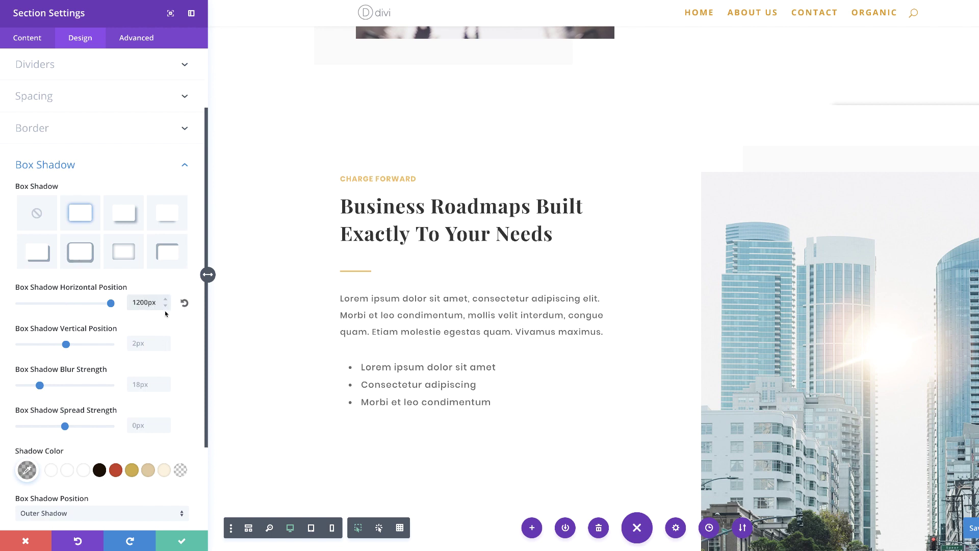
click(136, 343)
text(-520px)
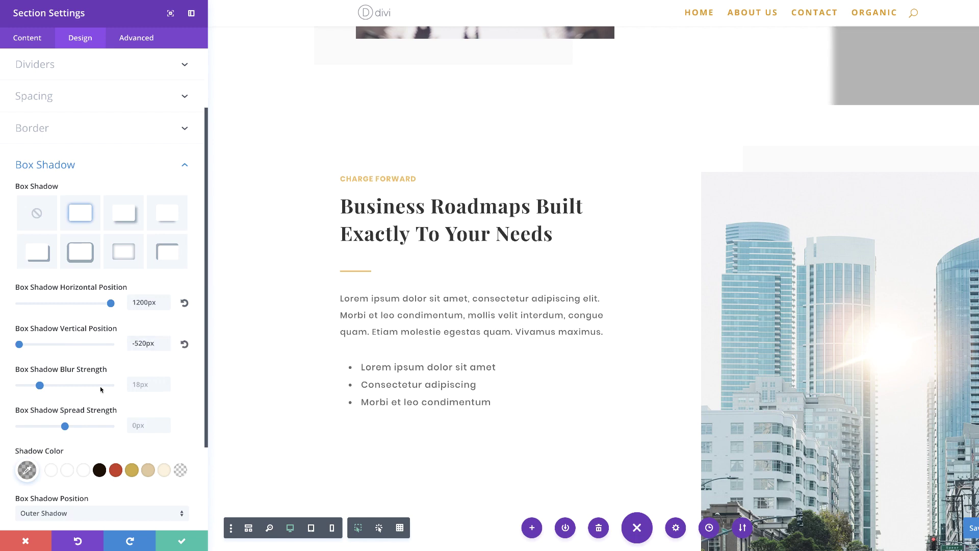
- Change the section's shadow color to rgba(198,198,198,0.27) and save the section settings
scroll(176, 403, down, 2)
scroll(177, 402, down, 2)
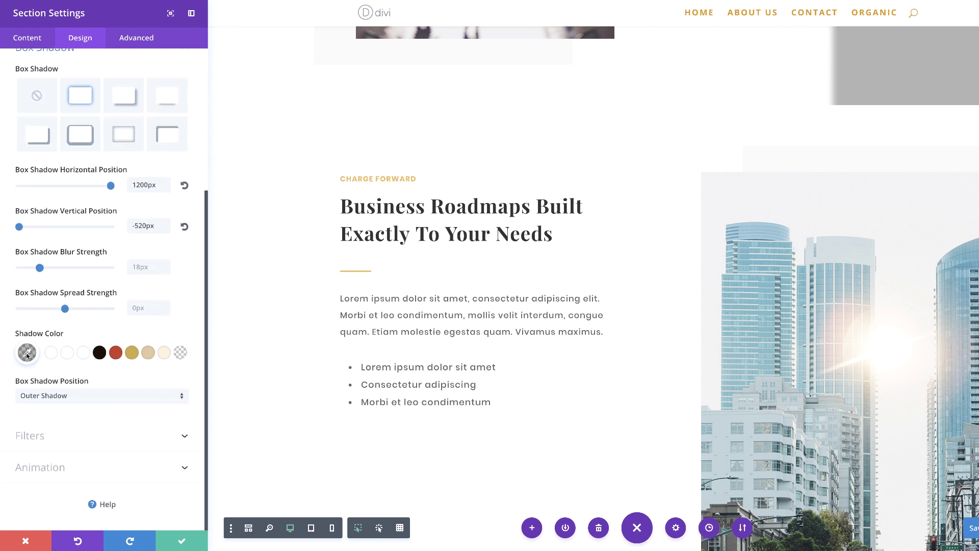
click(27, 355)
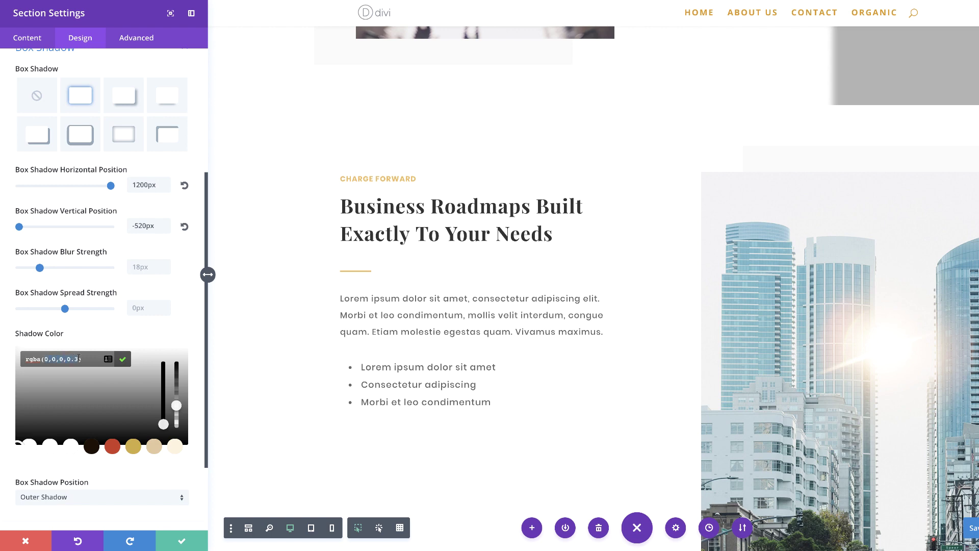
click(18, 371)
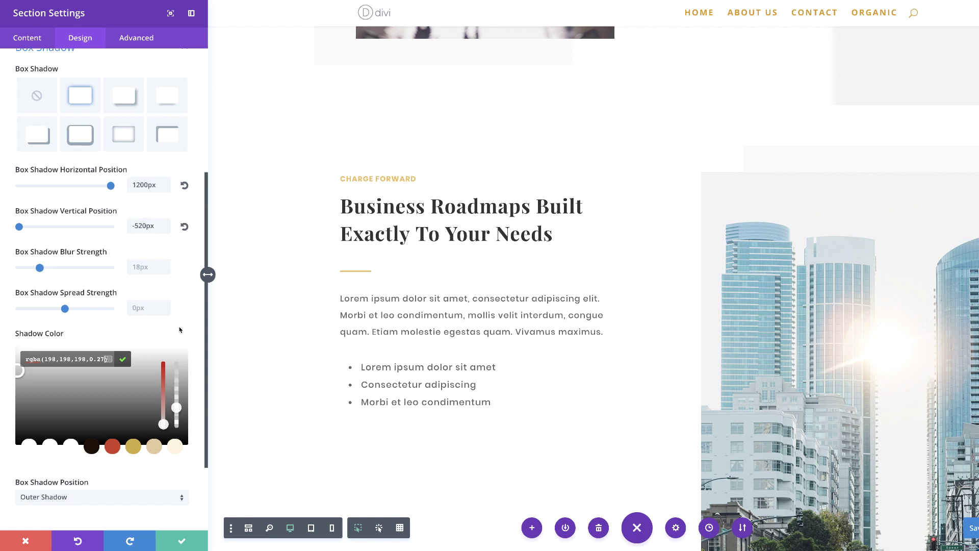
scroll(539, 341, up, 5)
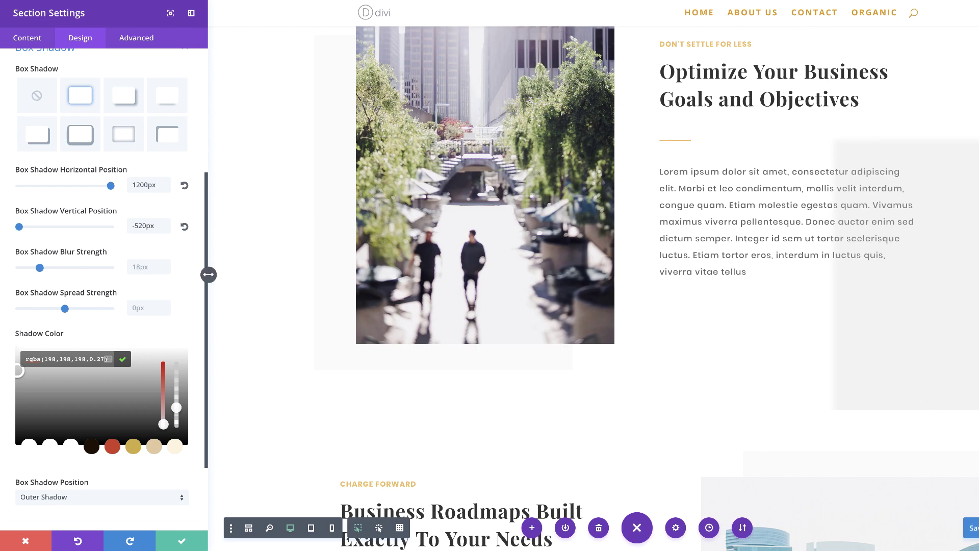
click(174, 541)
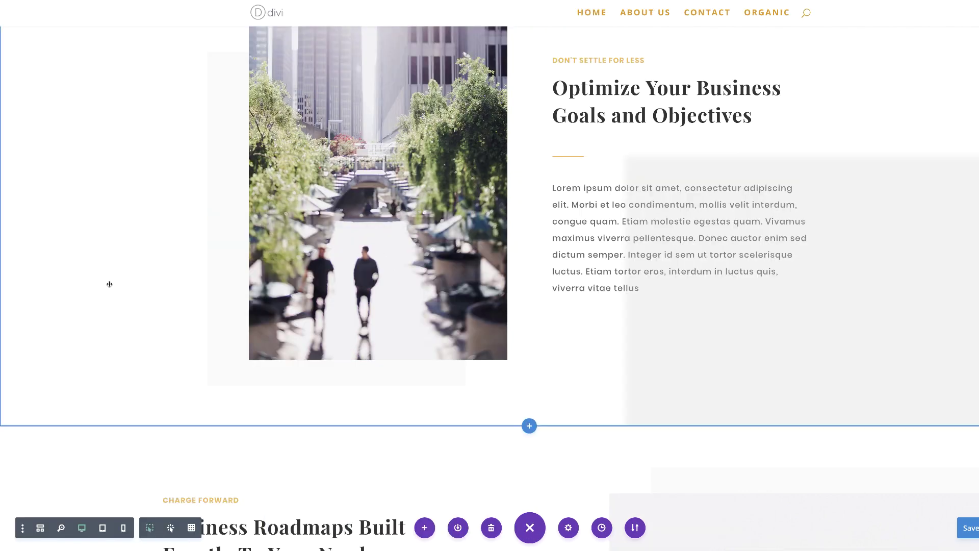
- Apply the first box shadow preset to the dark section holding the "We Can Do It All" consultation box and specialties list
scroll(179, 324, up, 5)
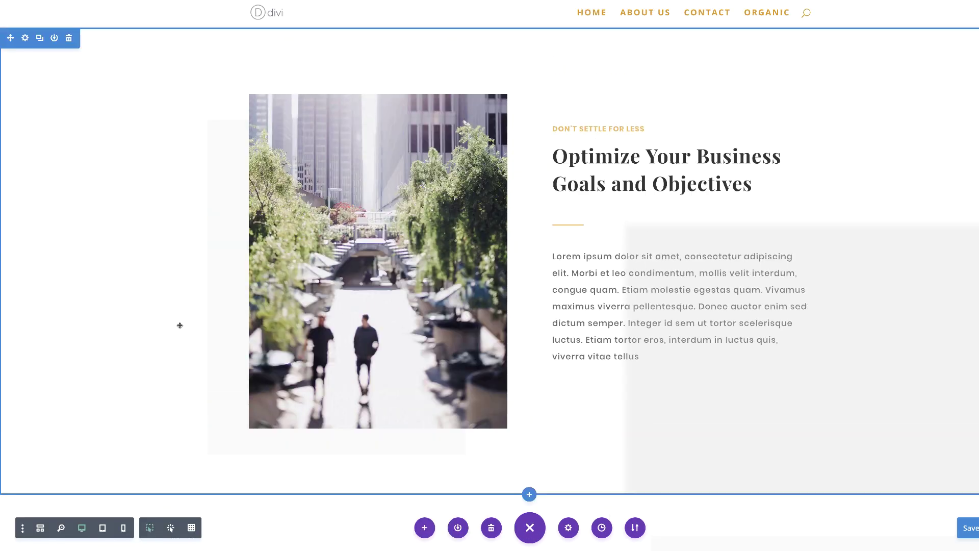
scroll(179, 325, up, 4)
scroll(179, 325, down, 12)
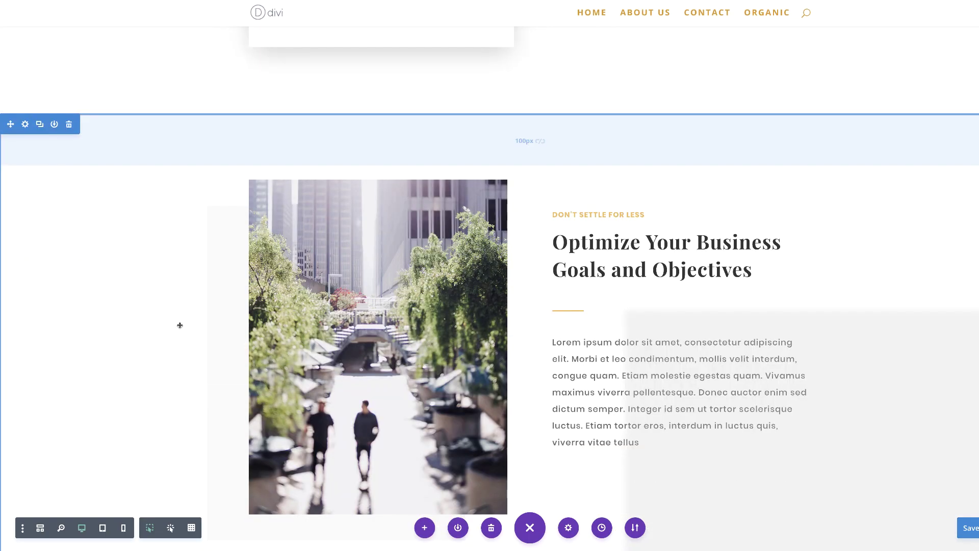
scroll(180, 324, down, 10)
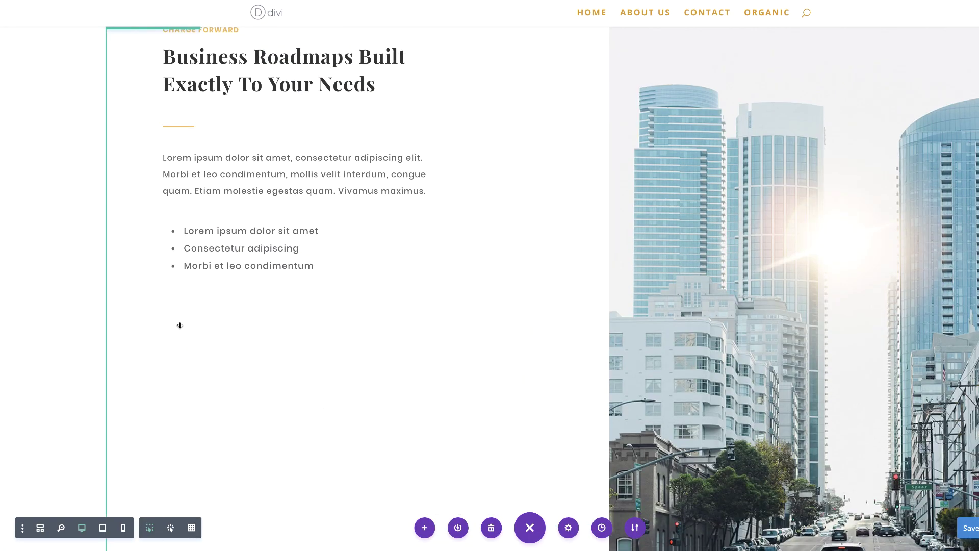
scroll(180, 325, down, 3)
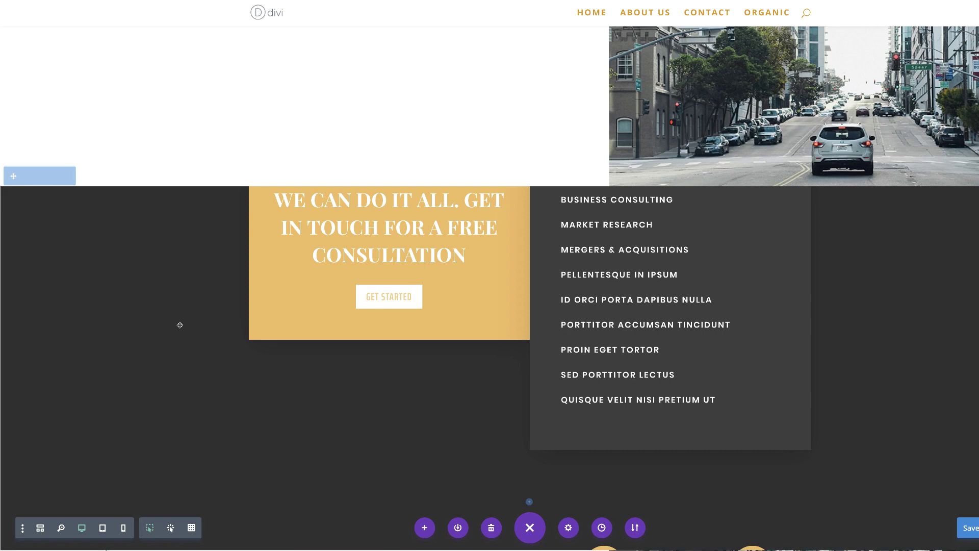
scroll(26, 197, up, 1)
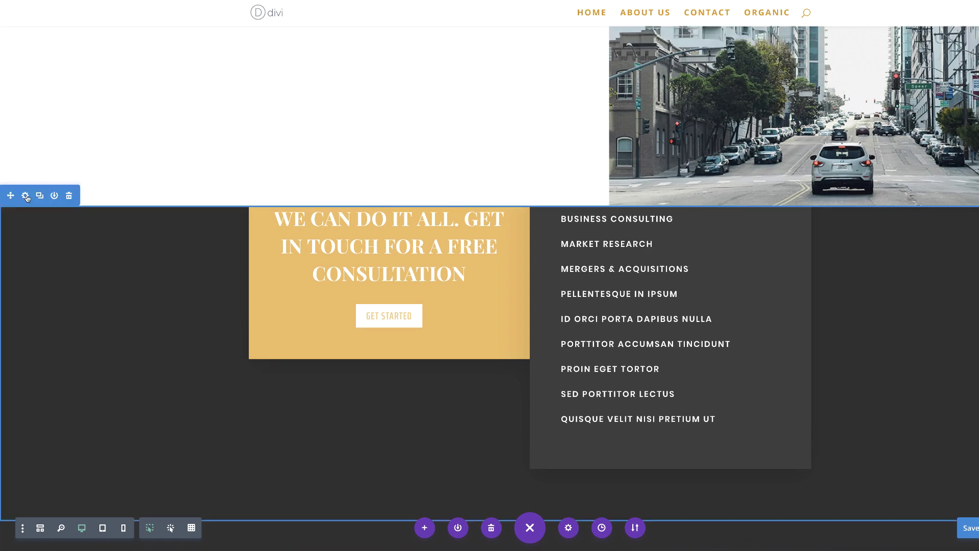
click(26, 197)
click(88, 43)
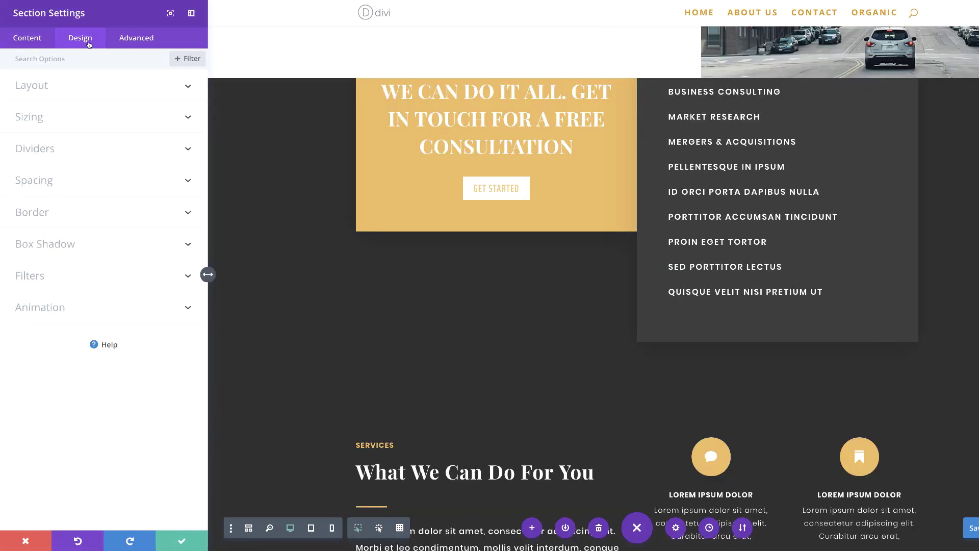
click(60, 245)
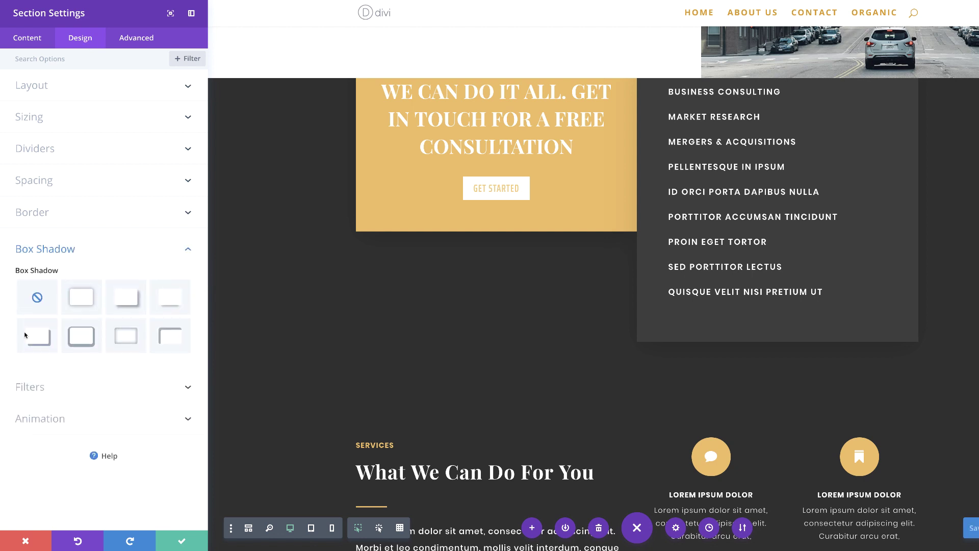
click(86, 299)
scroll(387, 353, up, 2)
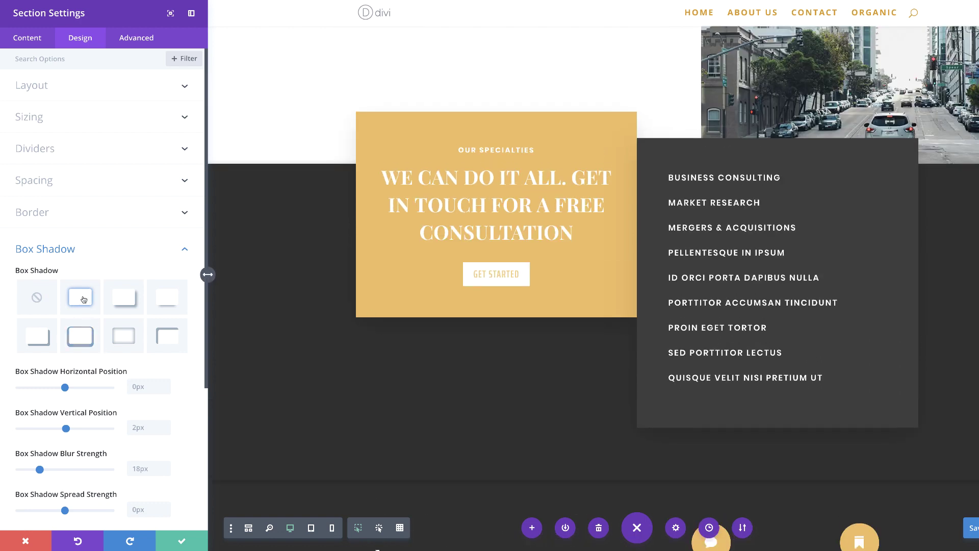
click(45, 300)
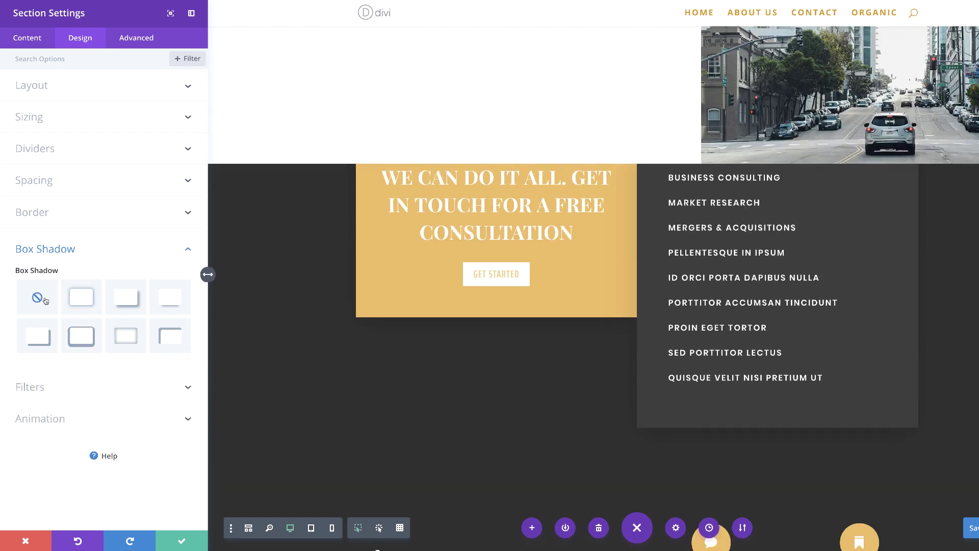
click(90, 299)
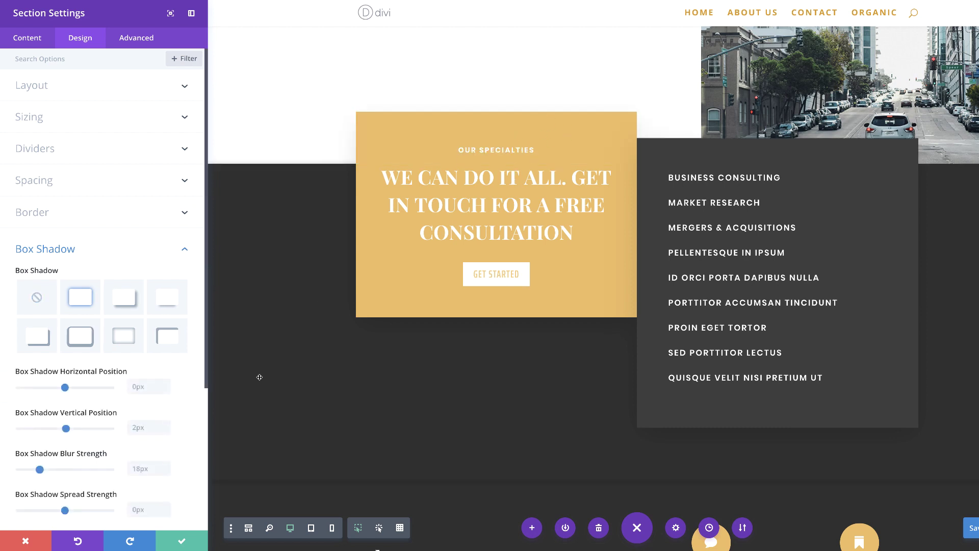
- Set the dark section's box shadow horizontal position to -1000px and vertical position to -740px
click(137, 386)
text(-1000px)
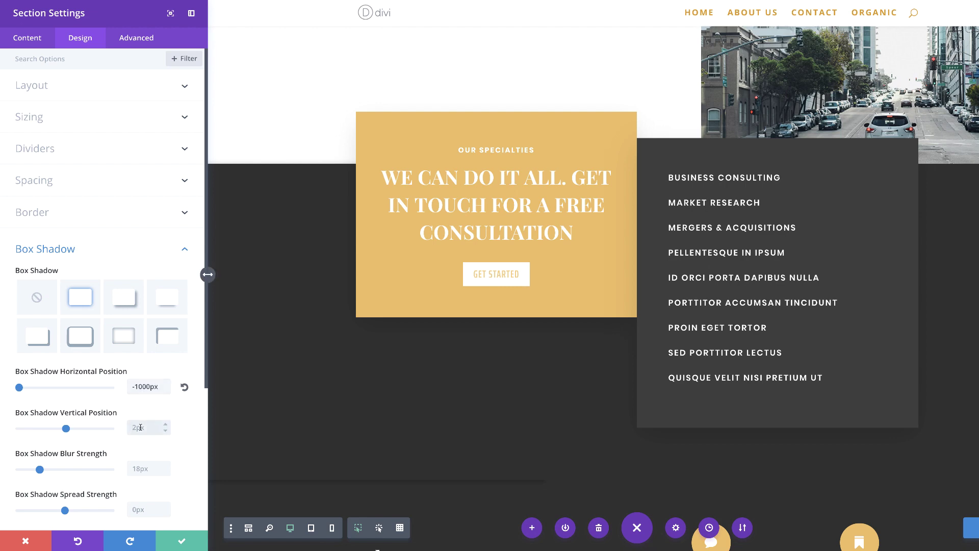
click(140, 427)
text(-740px)
scroll(385, 406, up, 6)
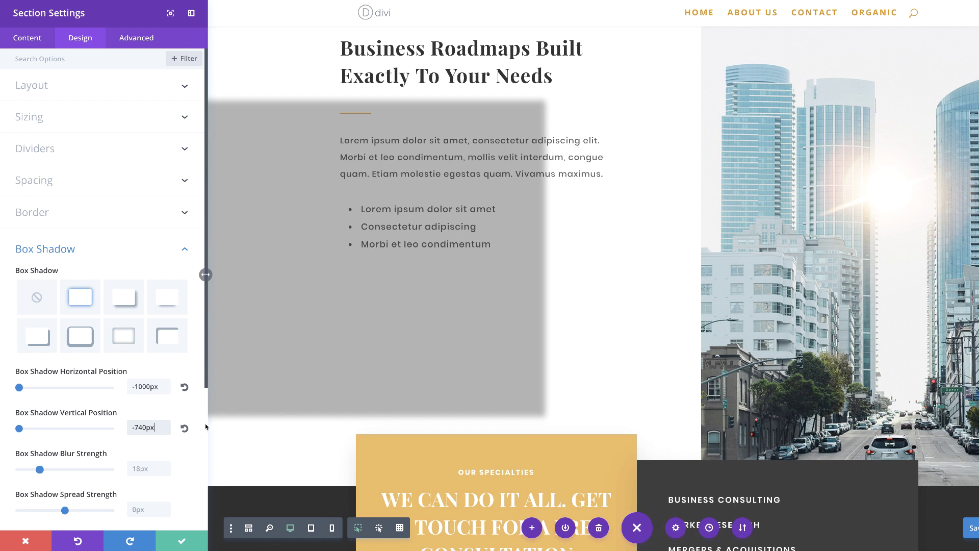
click(185, 429)
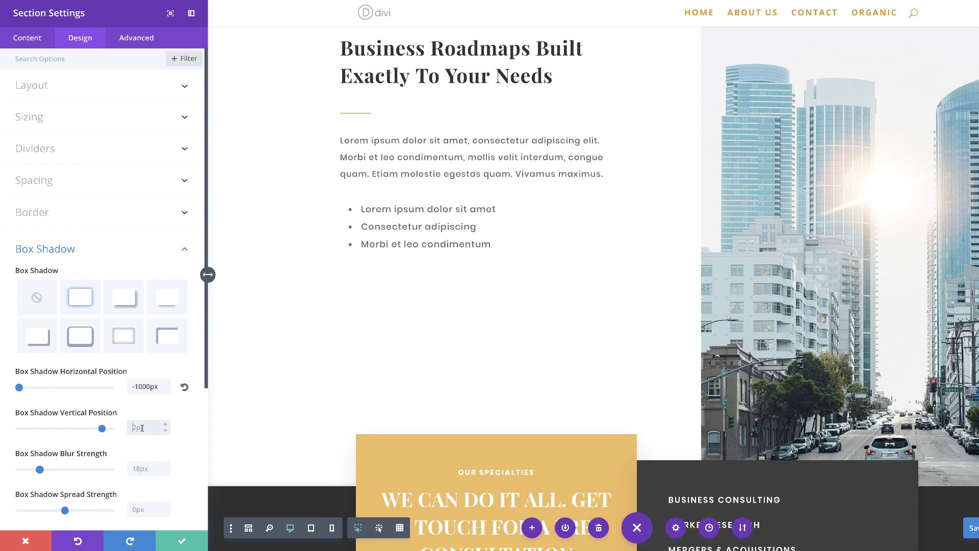
click(143, 428)
text(-740px)
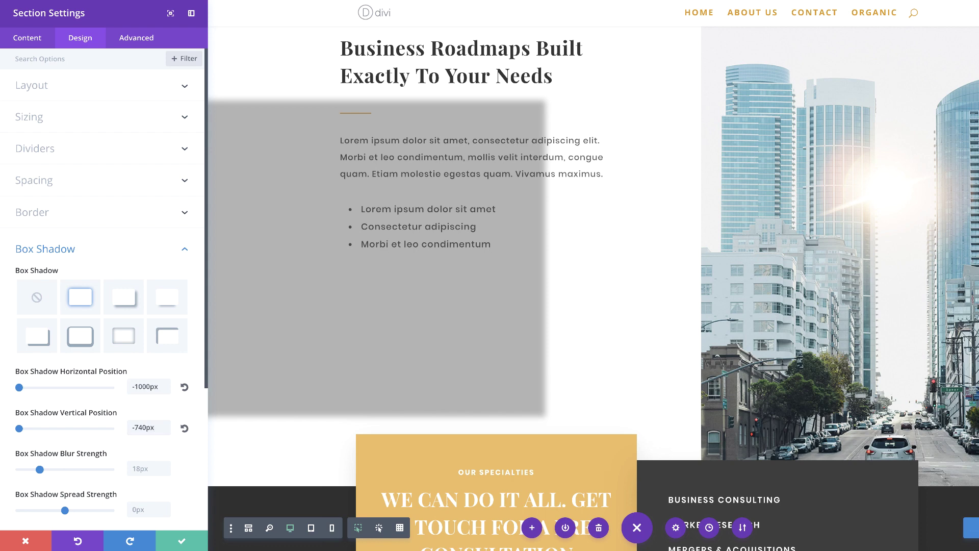
- Set the dark section's box shadow spread strength to -39px
scroll(102, 357, down, 1)
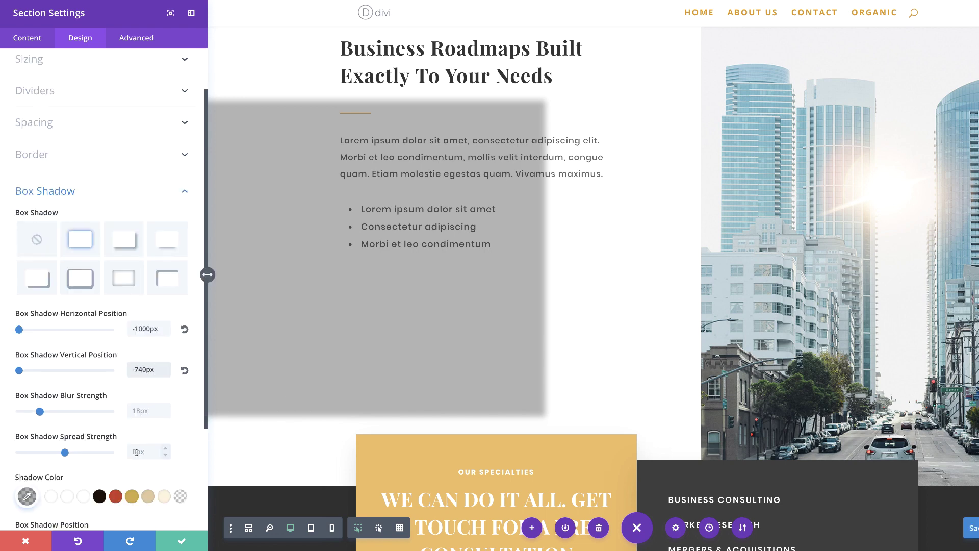
click(136, 452)
text(-39)
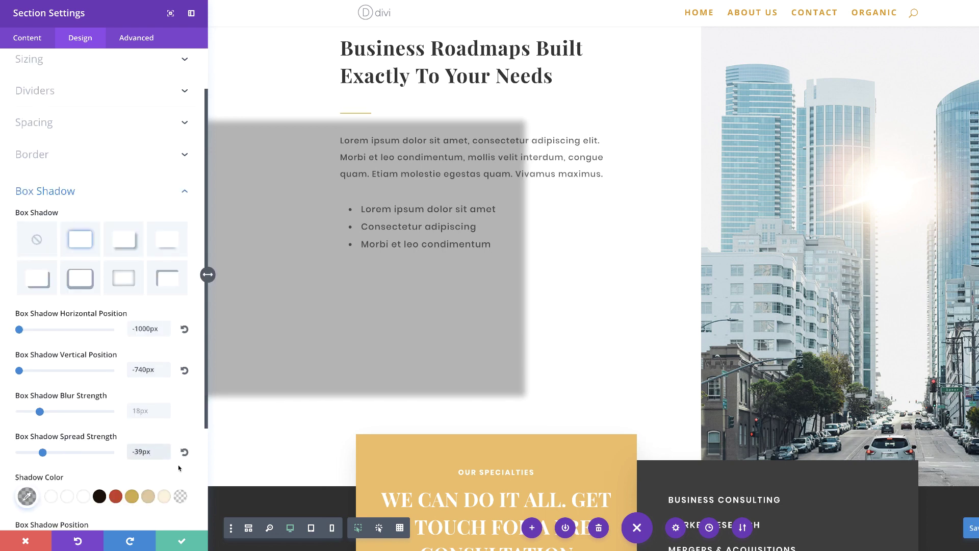
- Change the section's shadow color to rgba(188,188,188,0.25) and save the section settings
scroll(152, 431, down, 2)
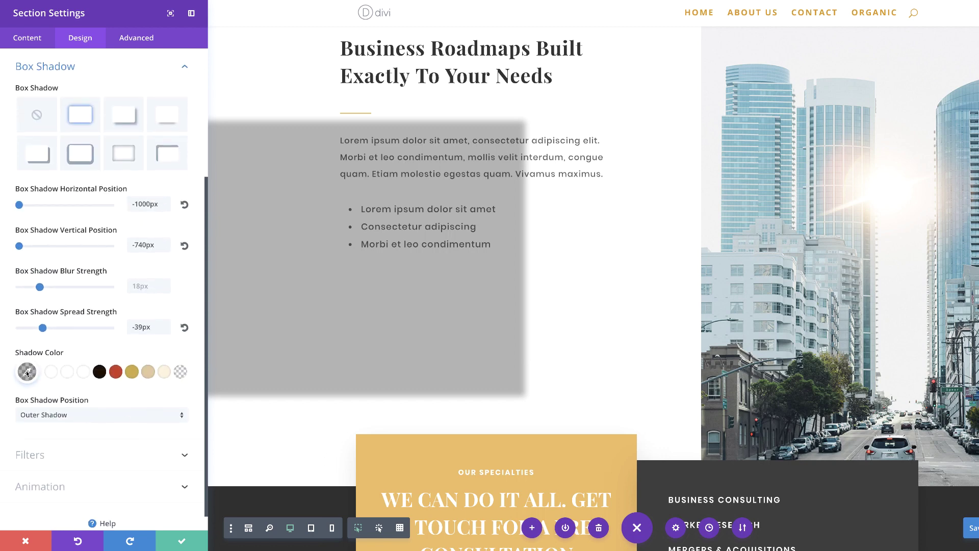
click(27, 373)
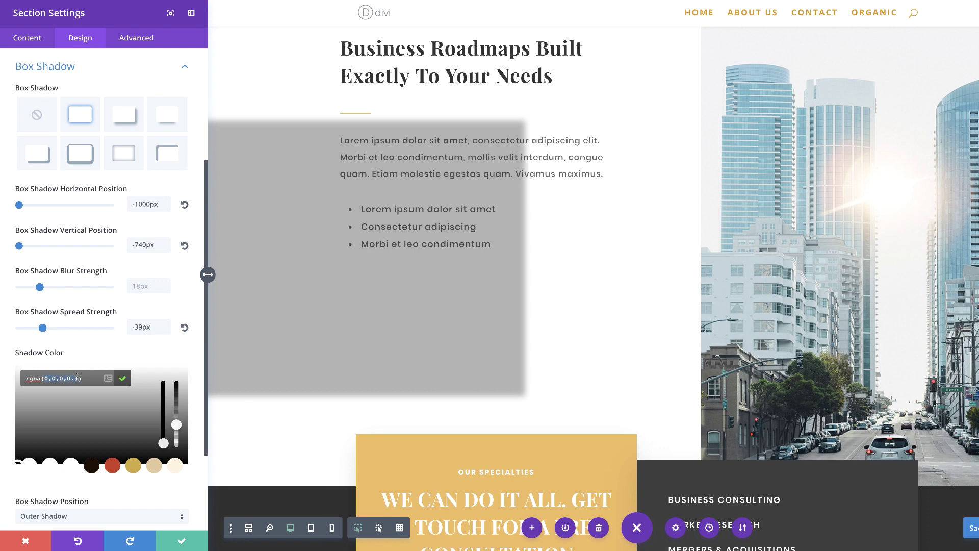
text(188,188,188,0.25)
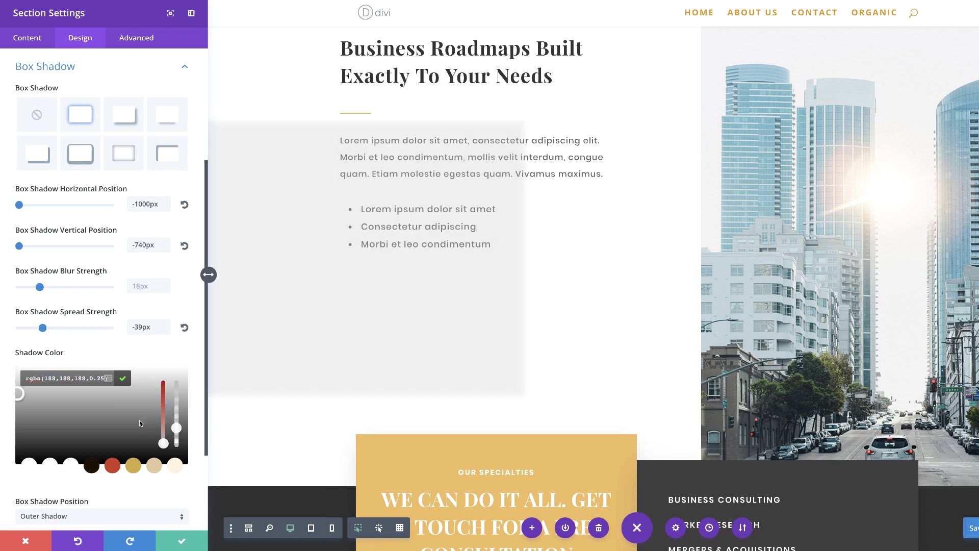
click(182, 543)
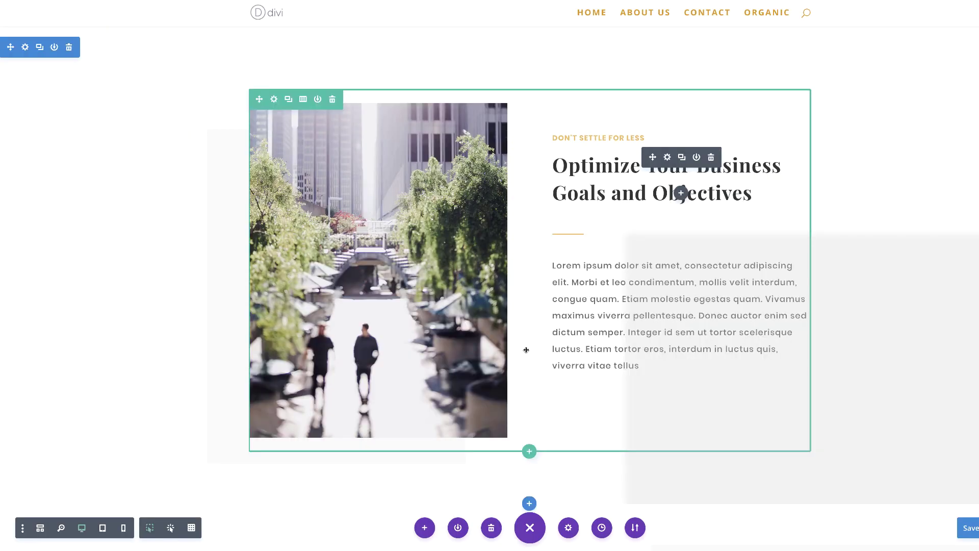
key(ctrl+s)
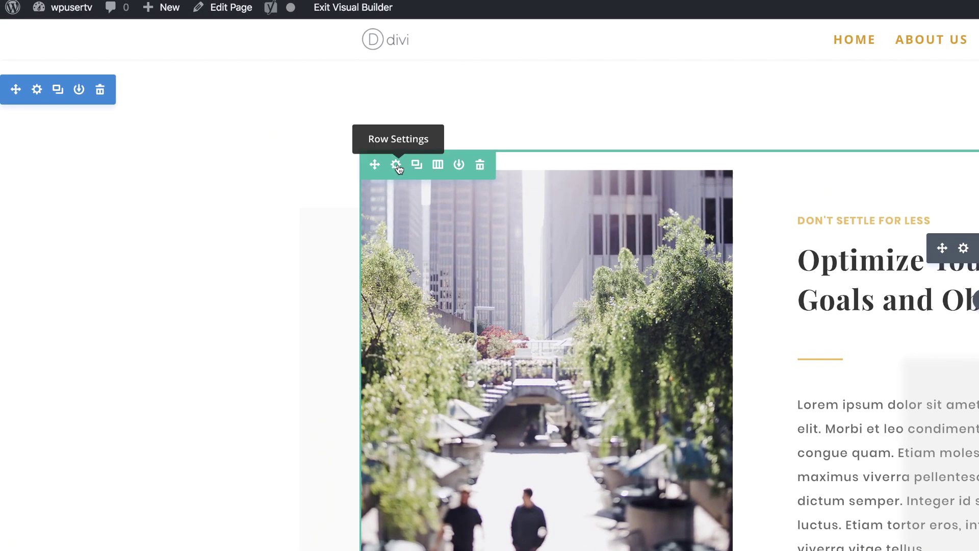
- Apply the first box shadow preset to the row containing "Optimize Your Business Goals and Objectives"
click(357, 146)
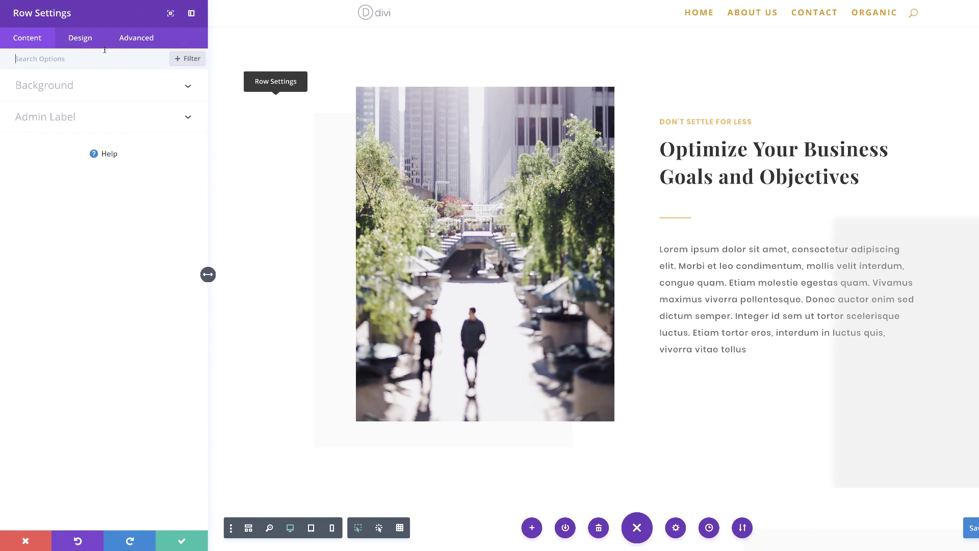
click(106, 66)
click(59, 213)
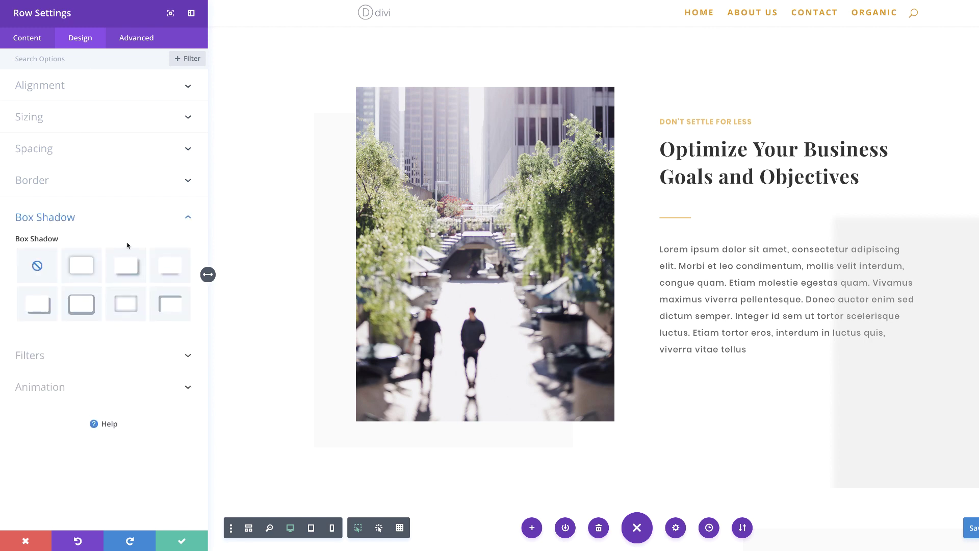
click(88, 270)
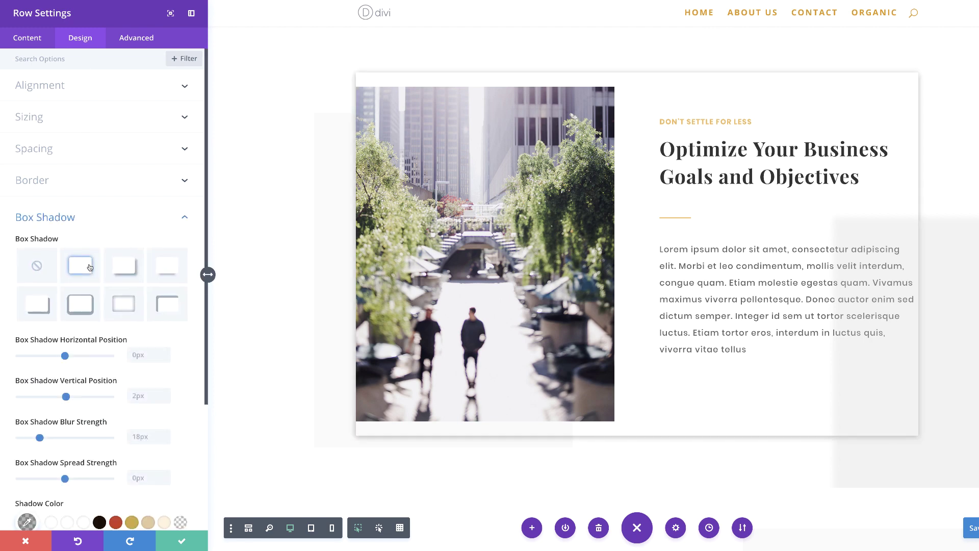
- Set the row's box shadow horizontal position to -700px and vertical position to -300px
click(139, 356)
text(-700px)
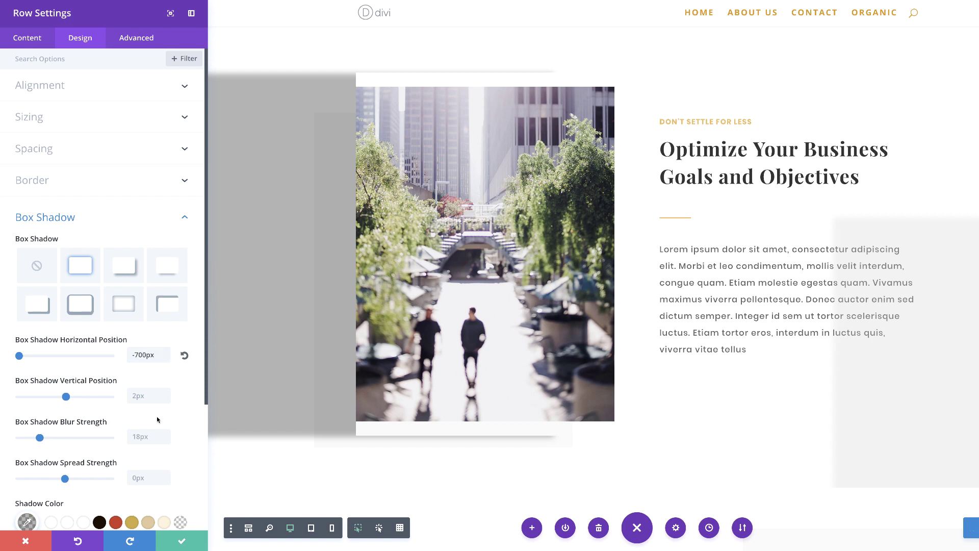
click(146, 396)
text(-300px)
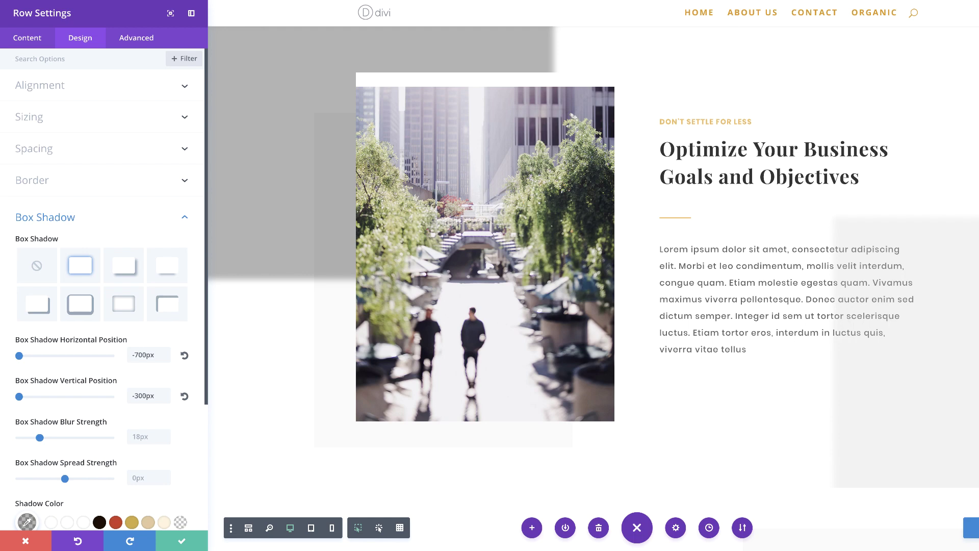
- Make the row's shadow fully opaque in color #edbb5f and set its blur strength to 0px
scroll(34, 371, down, 3)
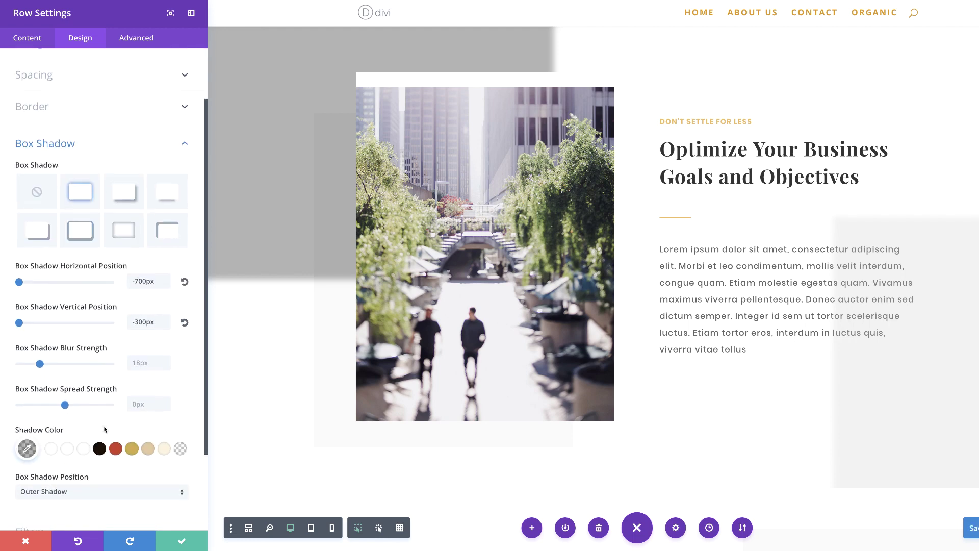
click(27, 431)
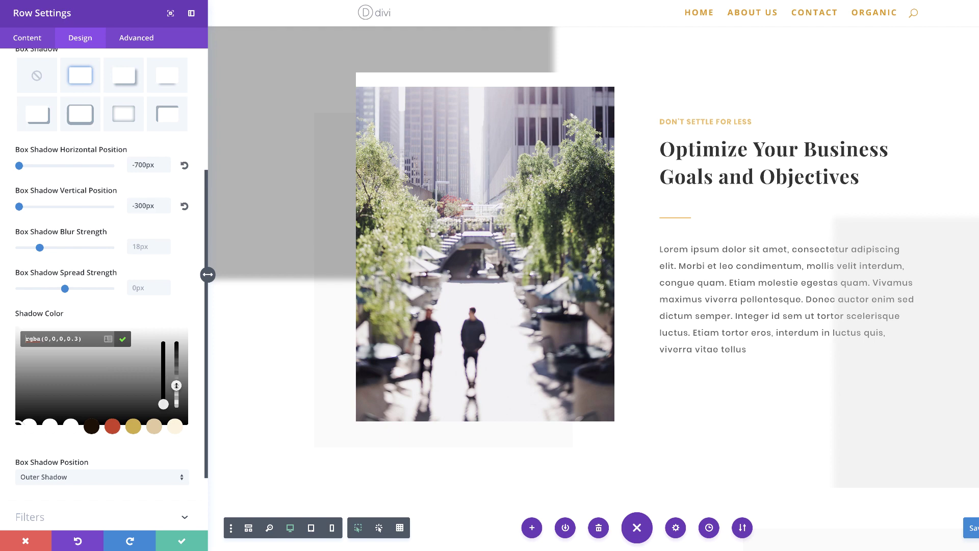
drag(177, 385, 180, 342)
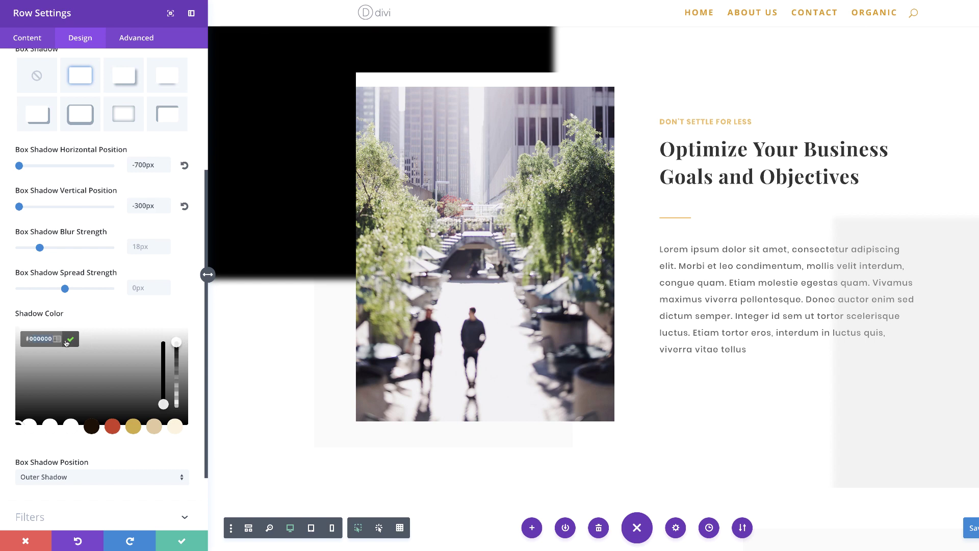
text(#edbb5f)
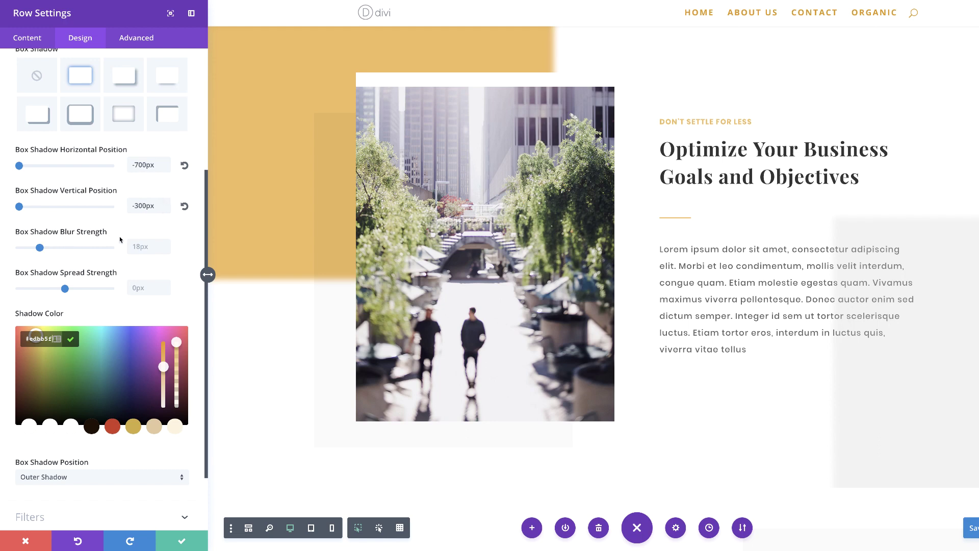
drag(40, 247, 6, 248)
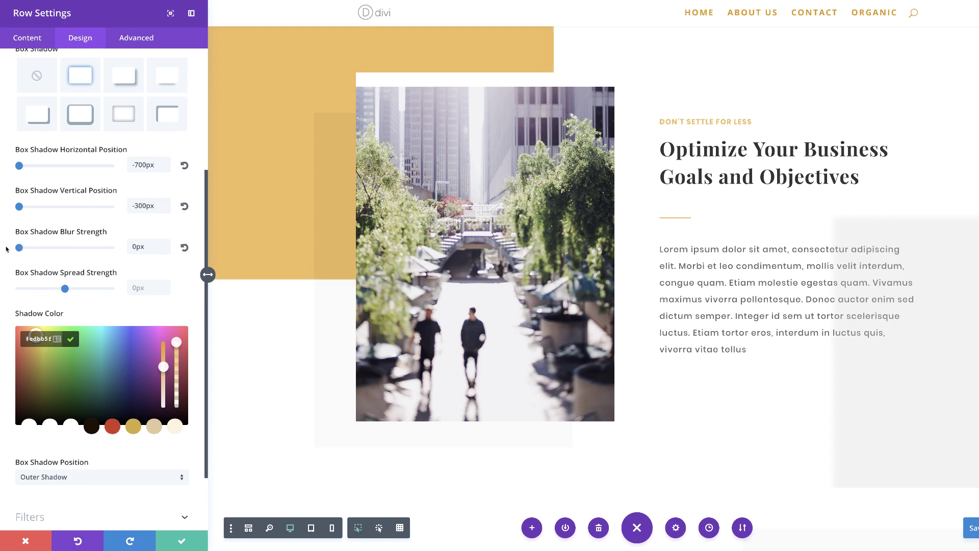
- Set the row's custom top and bottom padding to 0
scroll(309, 270, up, 5)
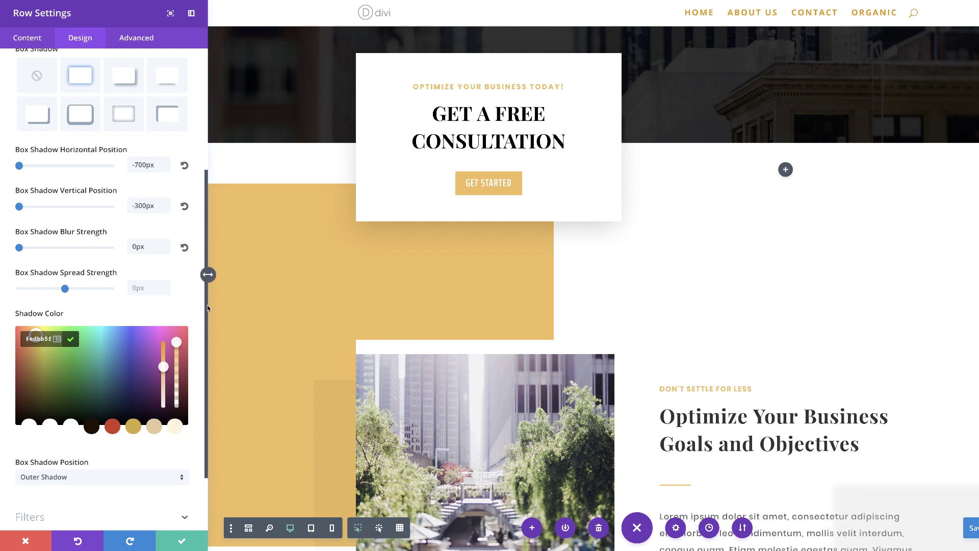
scroll(125, 306, down, 3)
scroll(125, 306, up, 5)
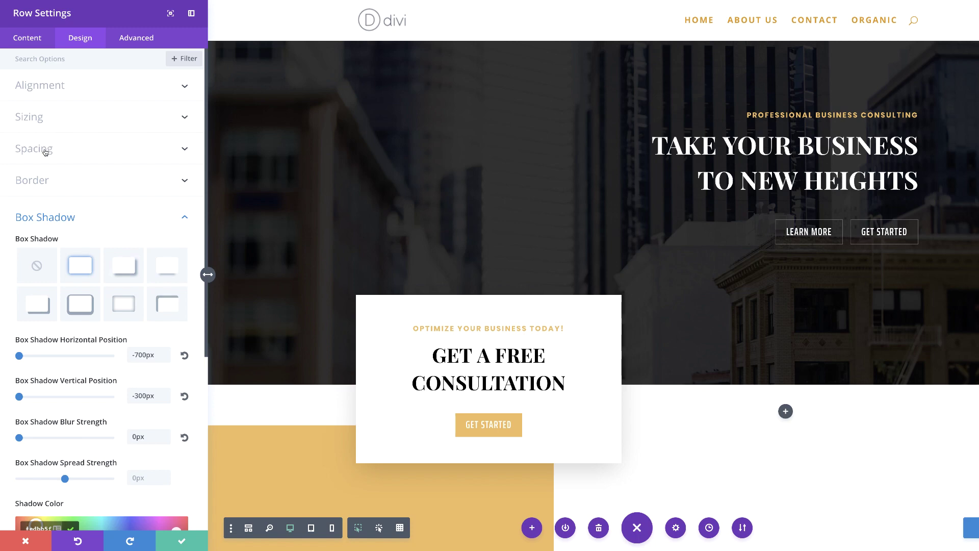
click(44, 149)
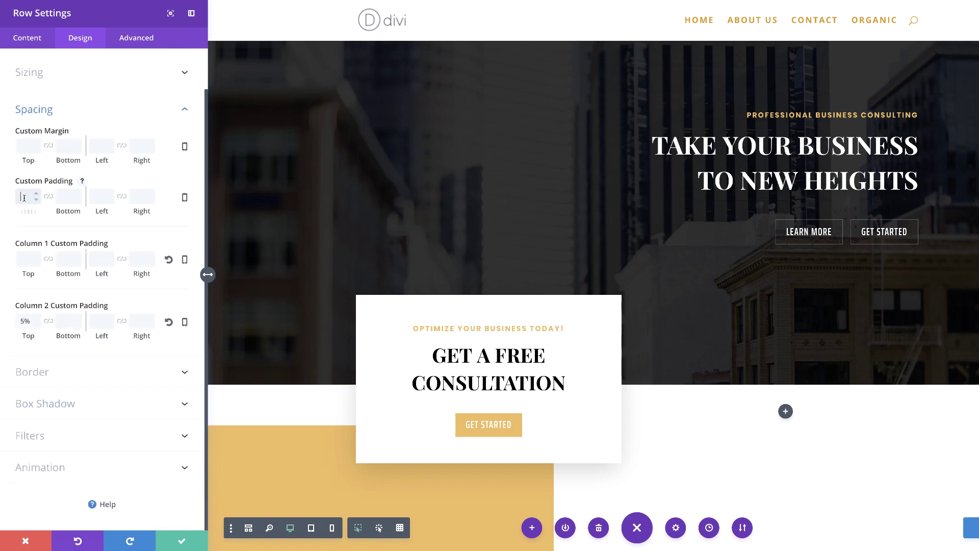
text(0)
key(Tab)
text(0)
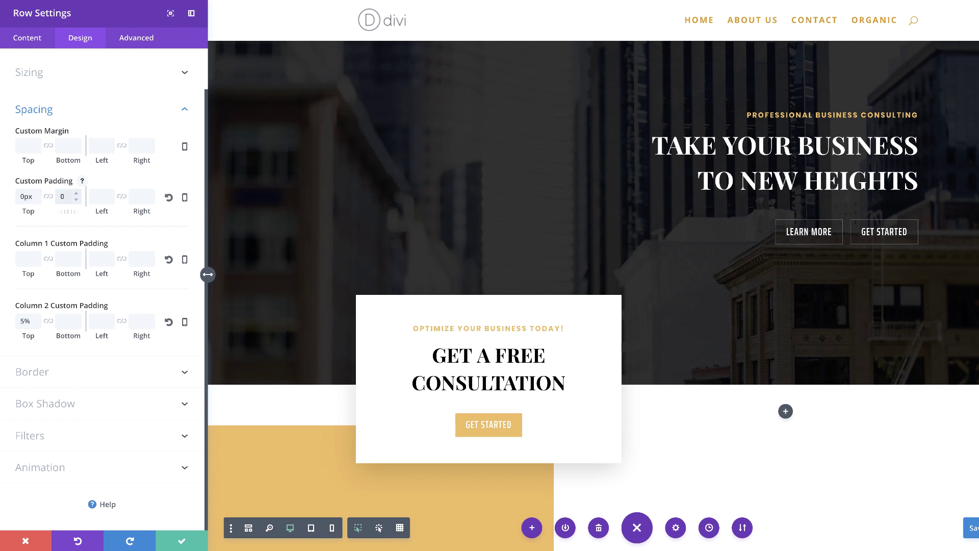
- Save the row settings and review the gold shadow shape behind the consultation card and the photo
click(182, 540)
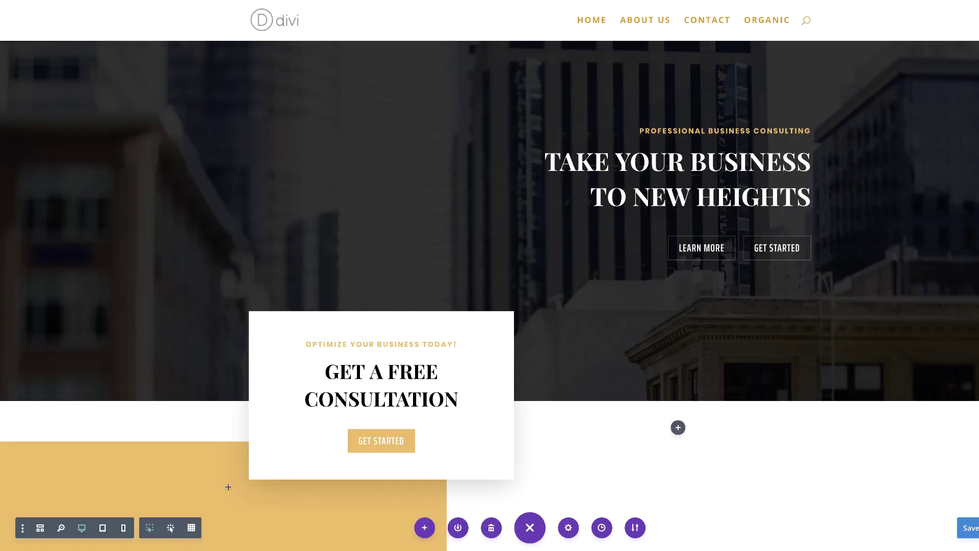
scroll(240, 408, down, 4)
scroll(245, 364, down, 3)
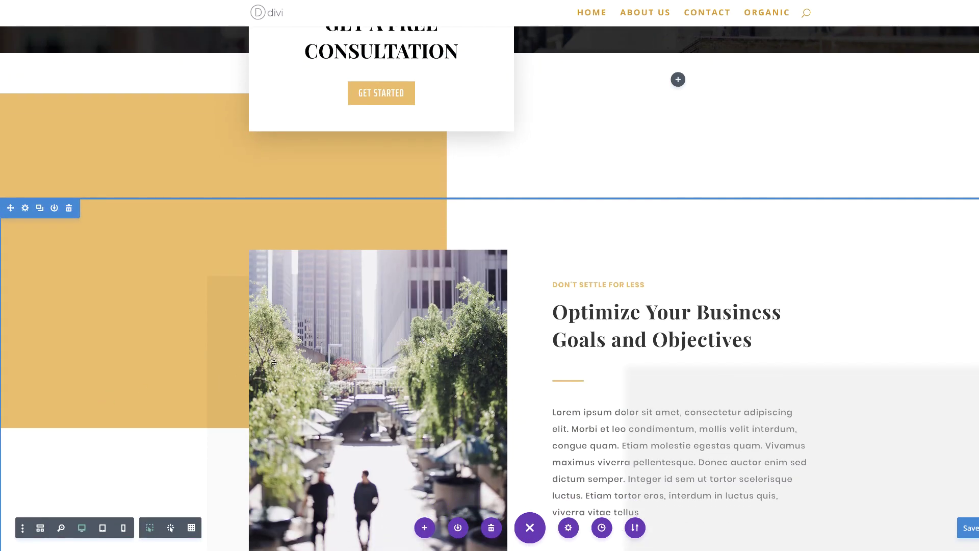
scroll(398, 373, up, 7)
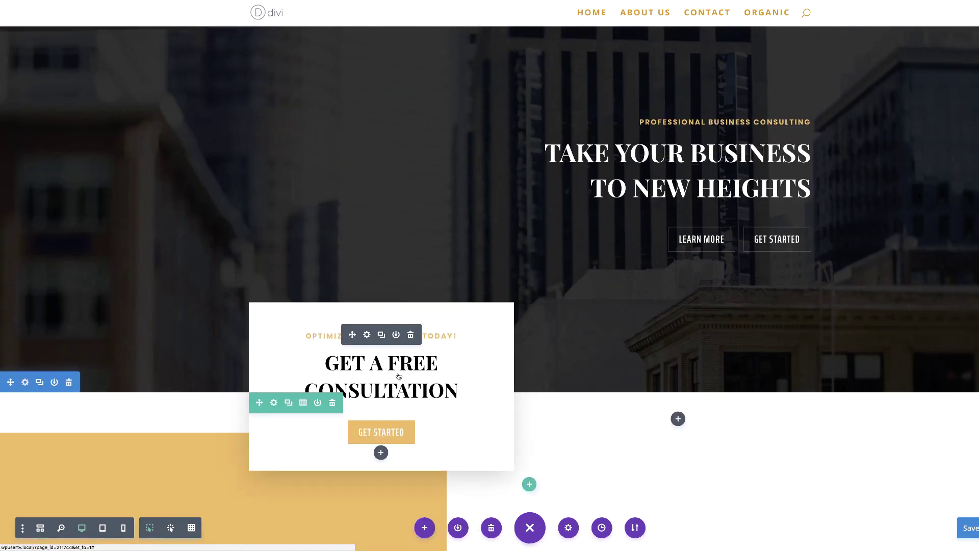
scroll(398, 373, down, 8)
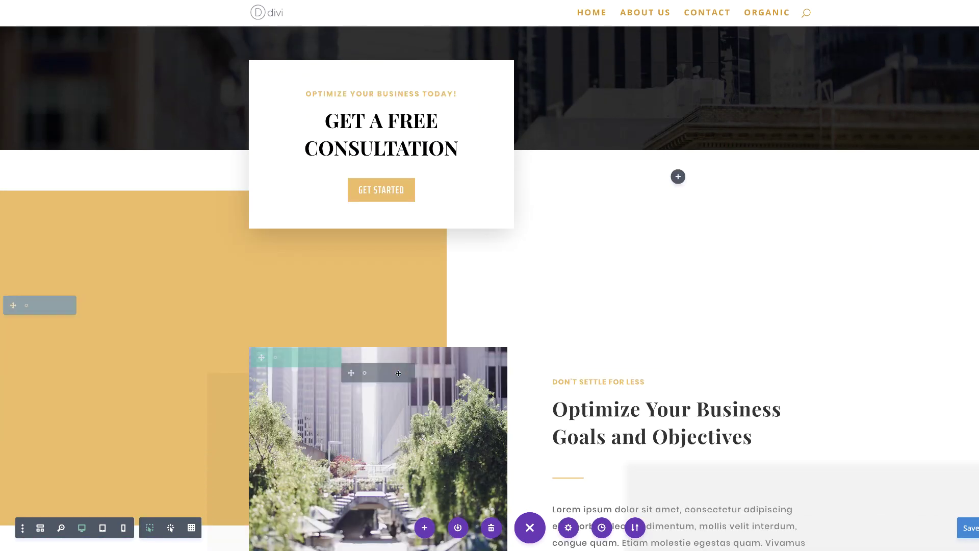
scroll(398, 377, down, 2)
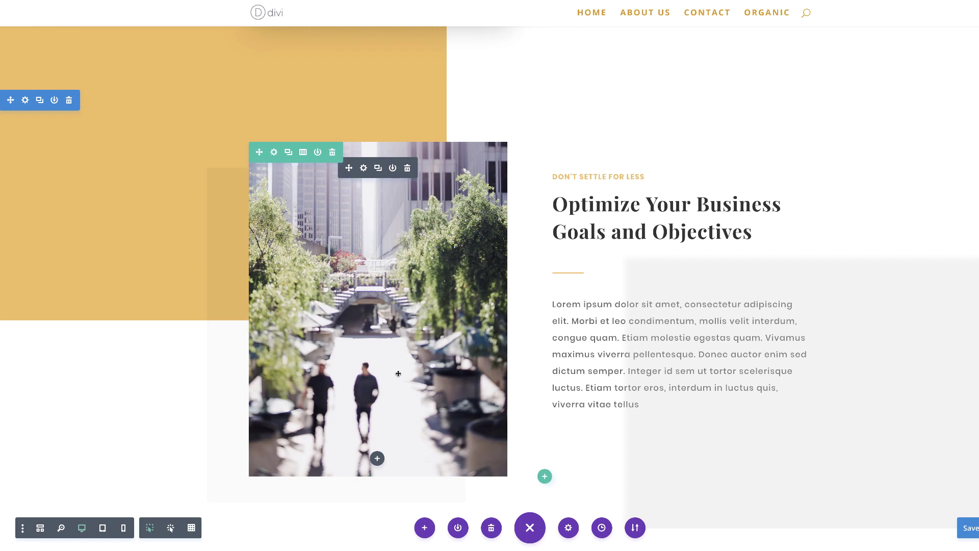
- Set the box shadow blur strength of the "Business Roadmaps Built Exactly To Your Needs" section to 0px and save the section
scroll(61, 328, down, 6)
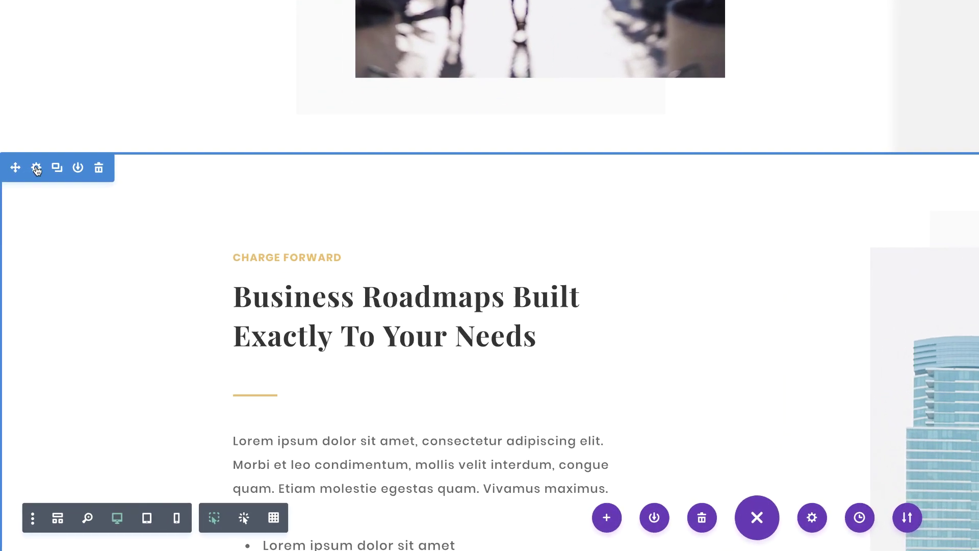
click(24, 280)
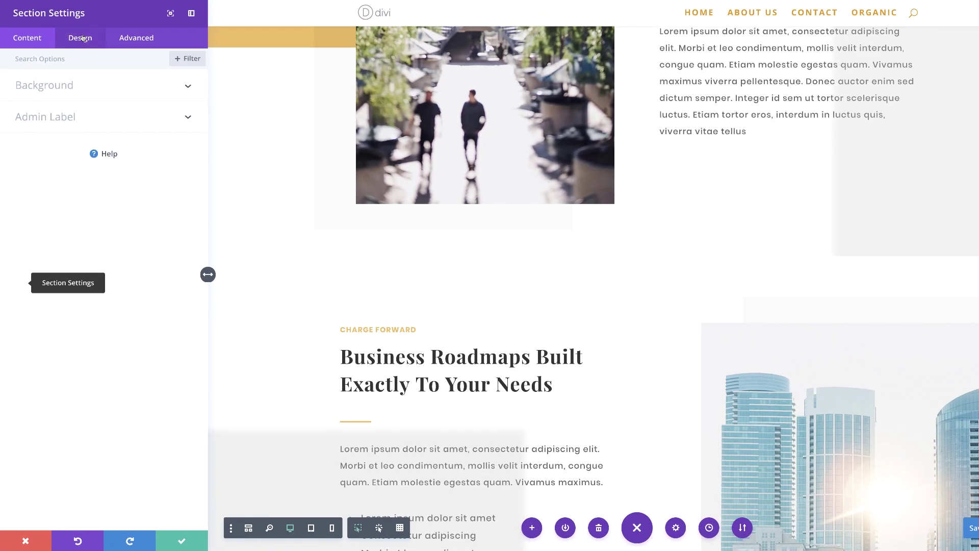
click(82, 38)
click(54, 248)
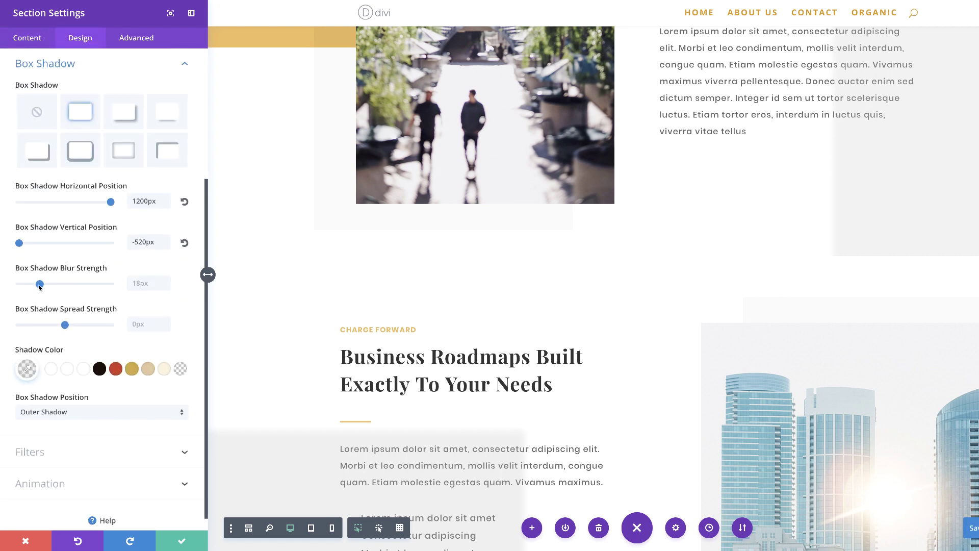
scroll(350, 332, up, 1)
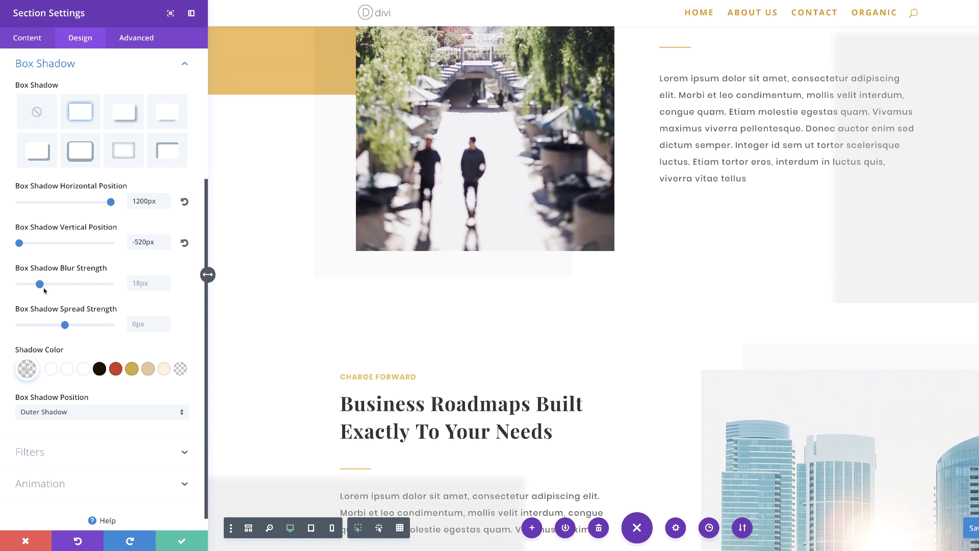
mouse_move(40, 284)
mouse_down()
mouse_move(11, 284)
mouse_move(48, 284)
mouse_up()
drag(47, 285, 8, 286)
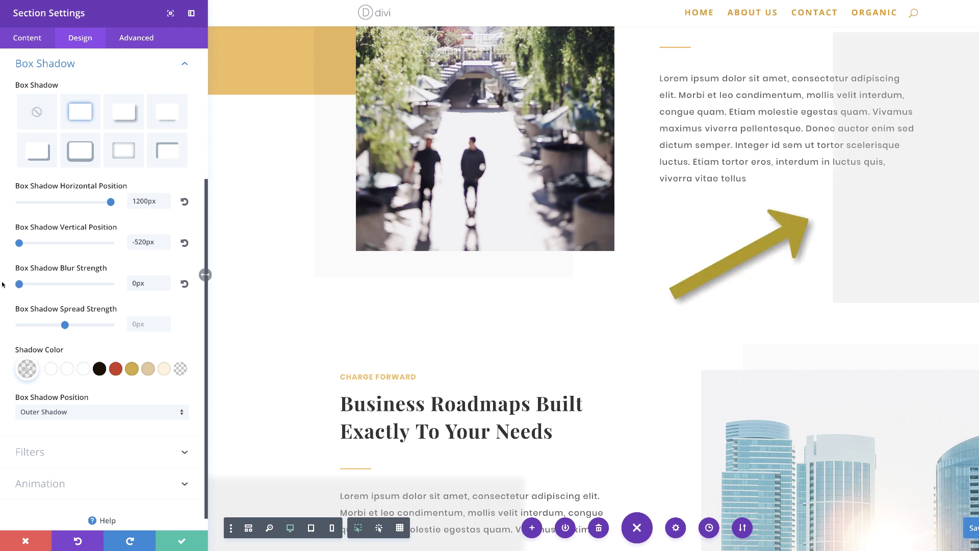
click(182, 541)
- Reduce the box shadow blur strength of the dark "Our Specialties" section to its minimum and save the section
scroll(404, 351, down, 8)
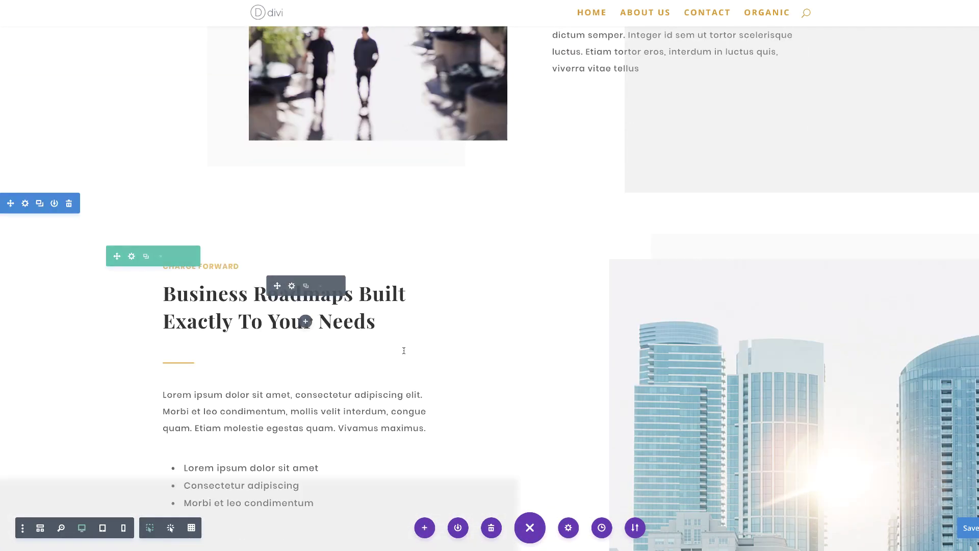
scroll(404, 351, down, 4)
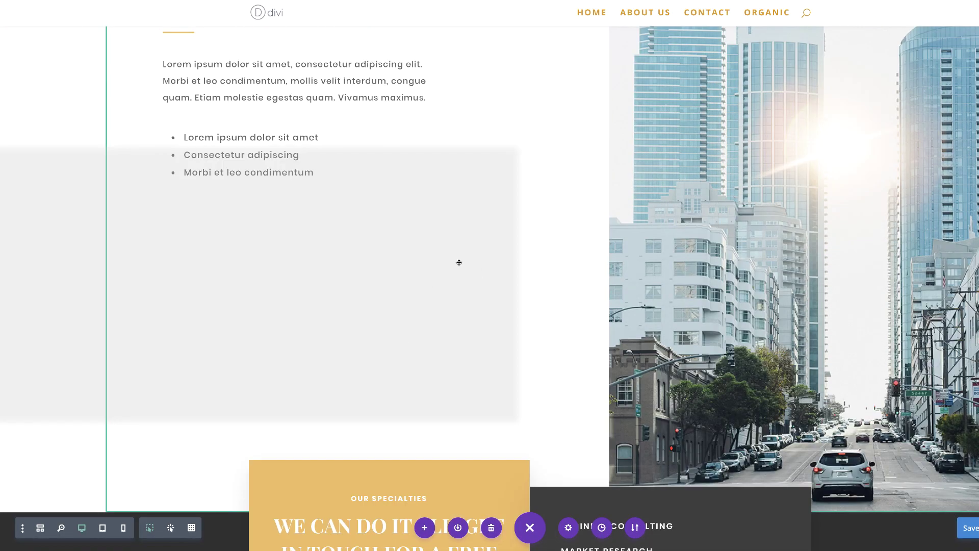
mouse_move(27, 341)
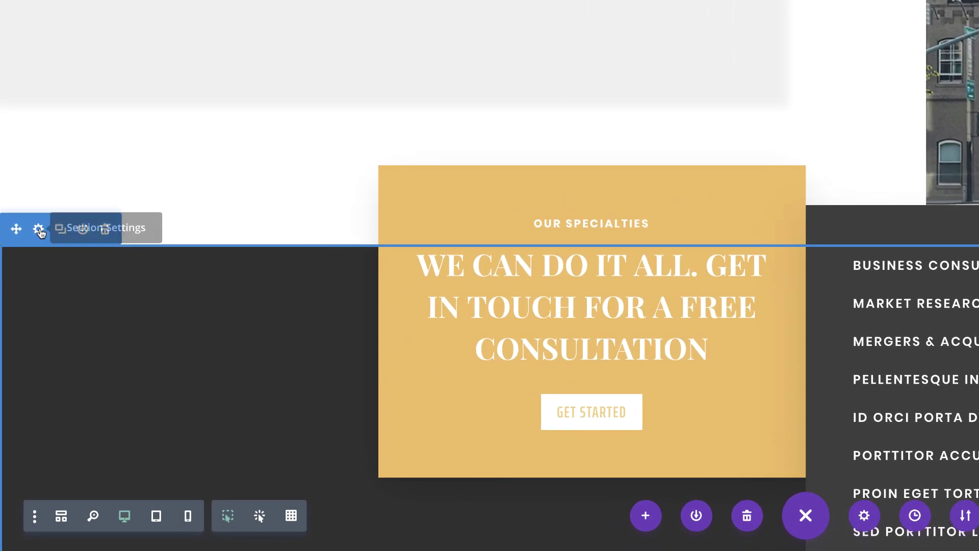
click(39, 230)
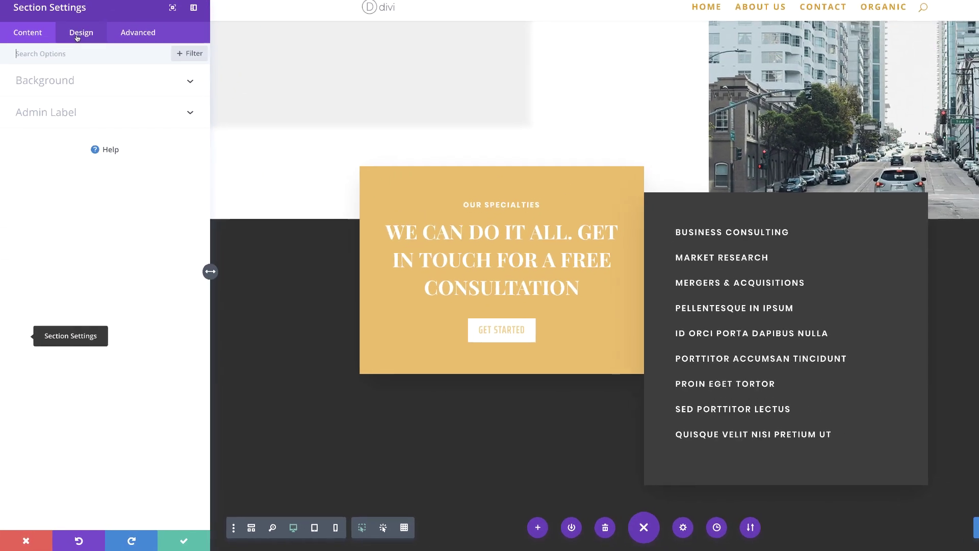
click(108, 0)
click(60, 139)
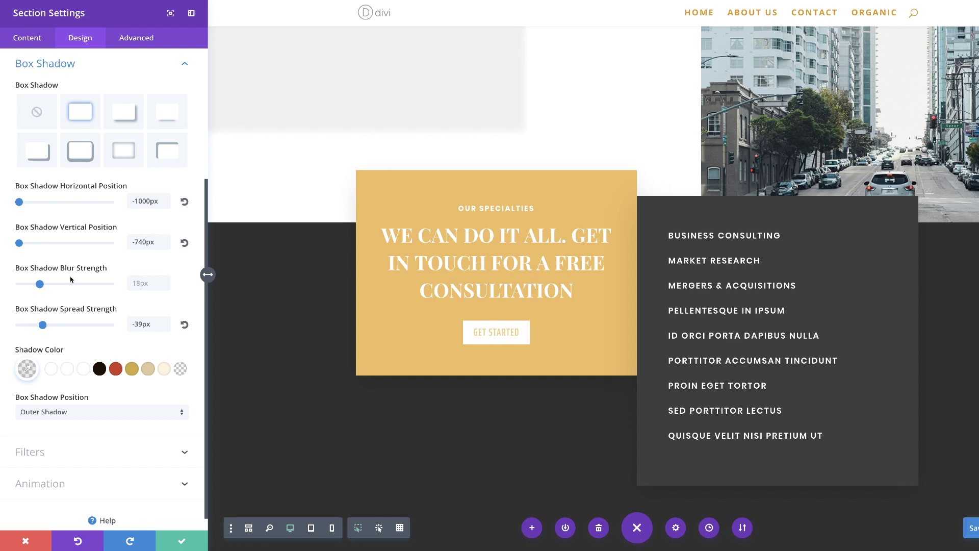
scroll(467, 243, up, 2)
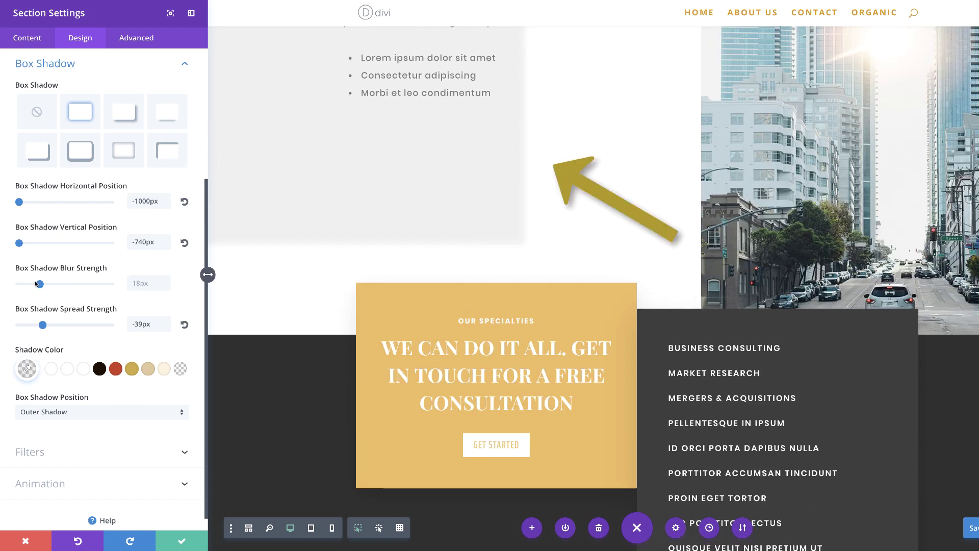
drag(36, 283, 6, 284)
click(182, 541)
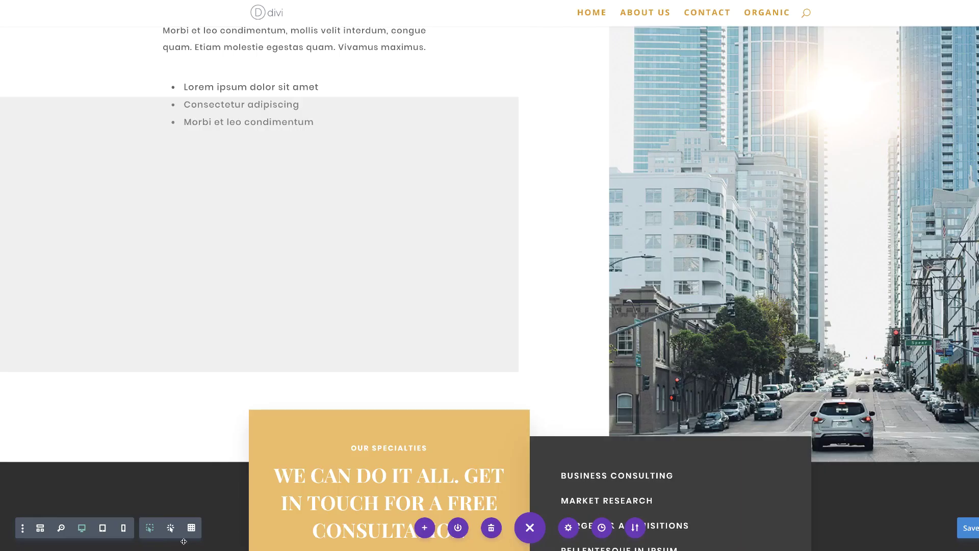
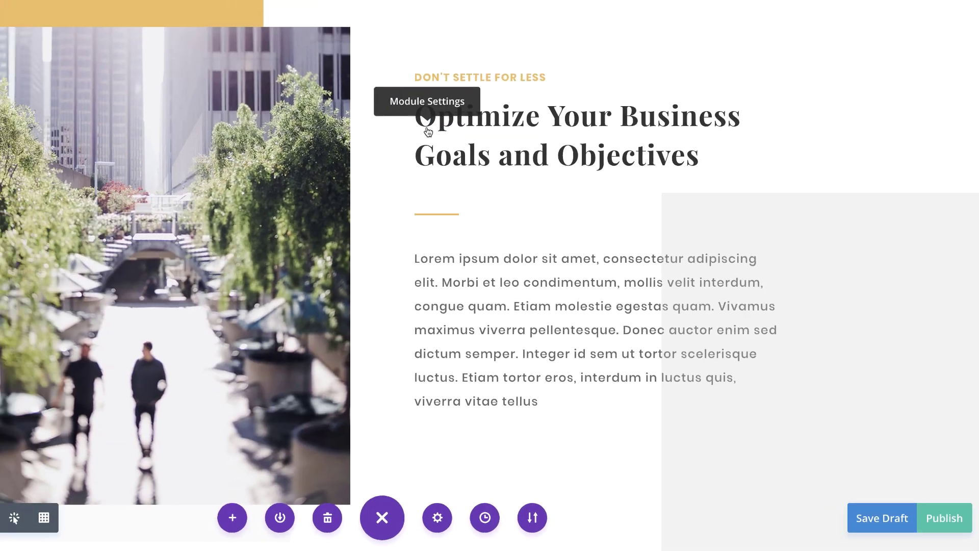
- Apply the first box shadow preset to the "Optimize Your Business Goals and Objectives" heading text module
click(373, 100)
click(82, 40)
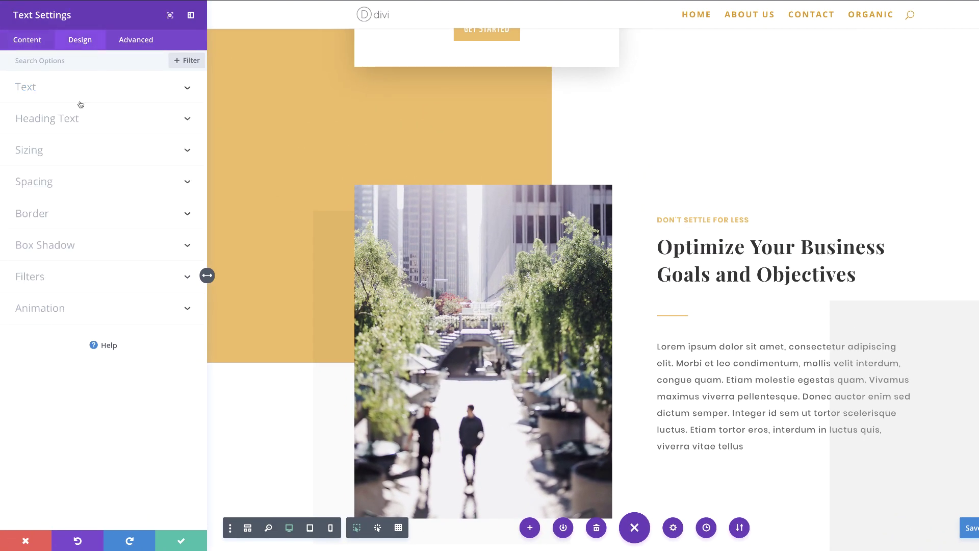
click(51, 248)
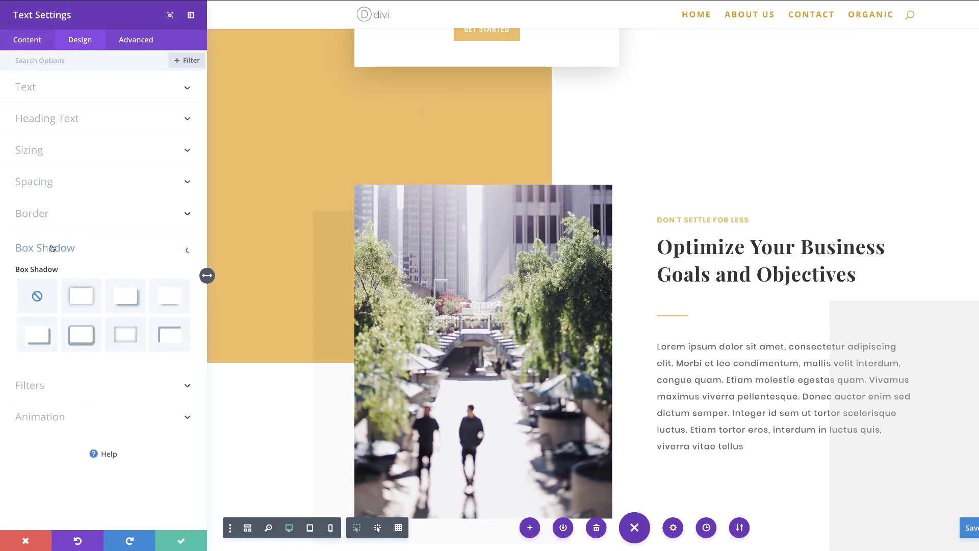
click(87, 305)
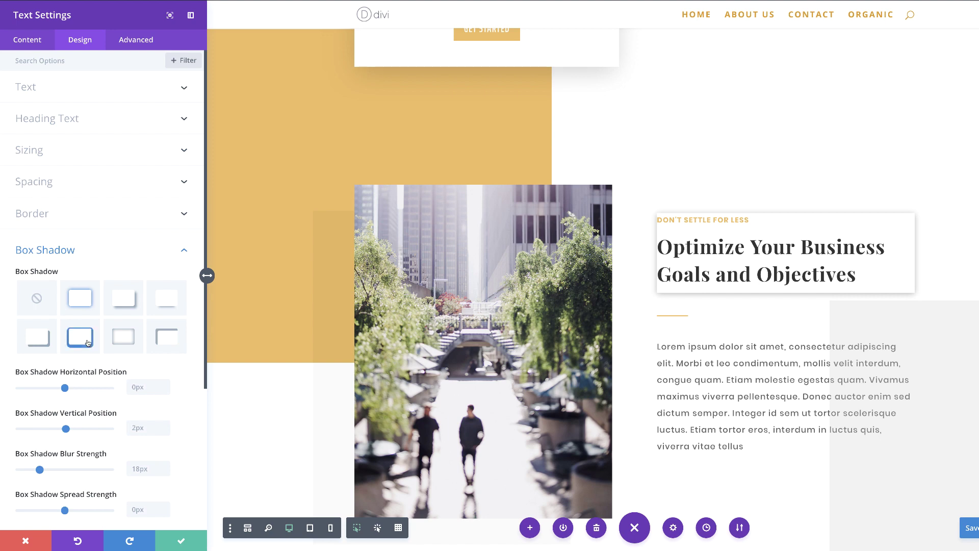
- Set the heading module's box shadow horizontal position to 600px and vertical position to -368px
click(146, 387)
text(600)
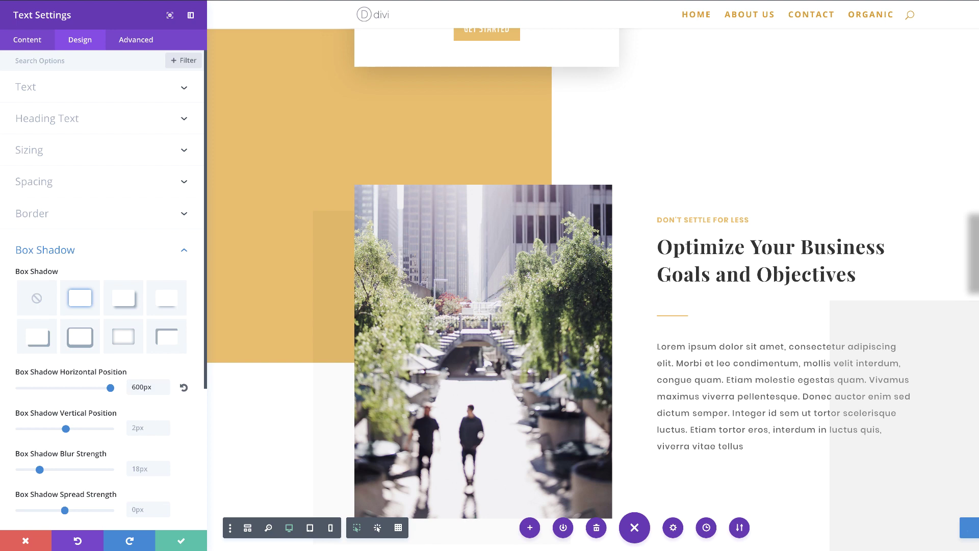
double_click(138, 428)
text(-368px)
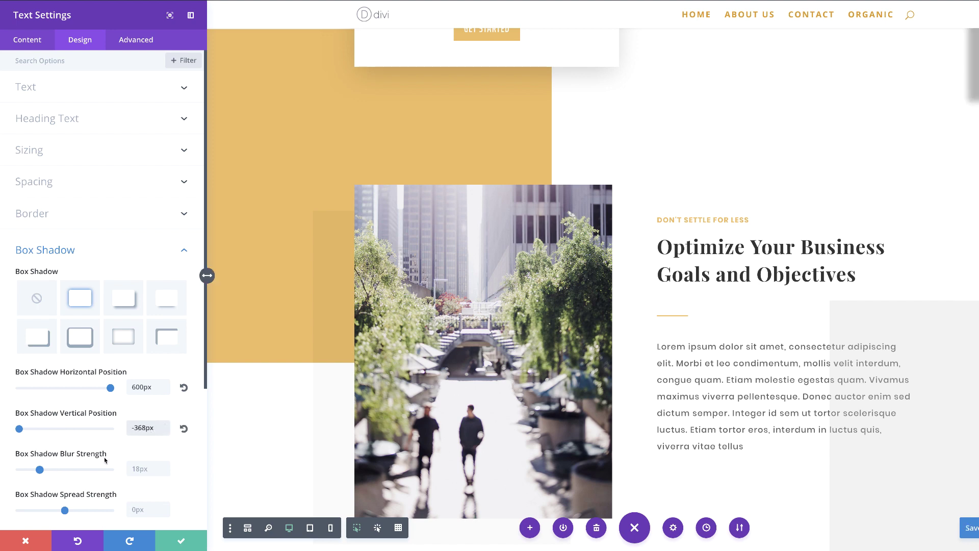
- Set the heading module's box shadow blur strength to 0px and spread strength to 89px
click(40, 469)
drag(39, 469, 15, 469)
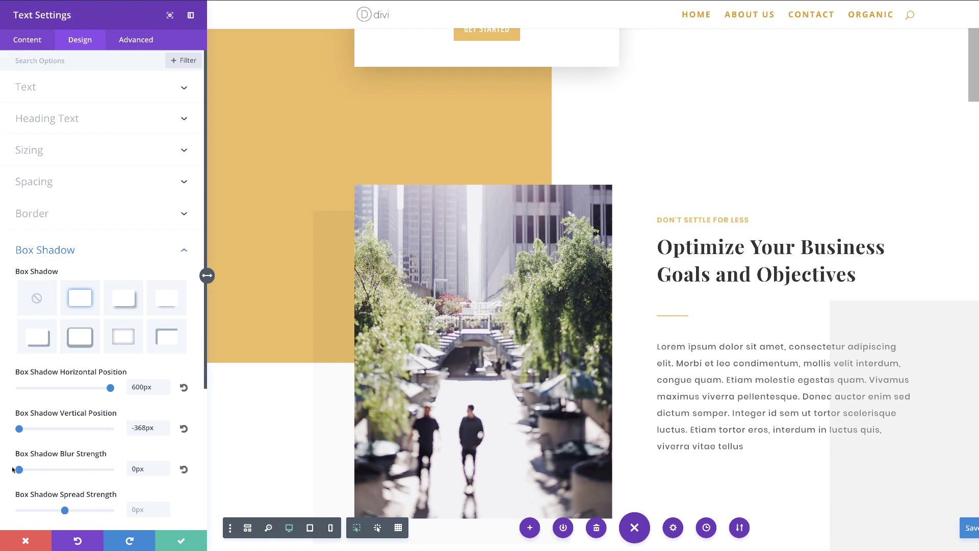
scroll(469, 397, up, 3)
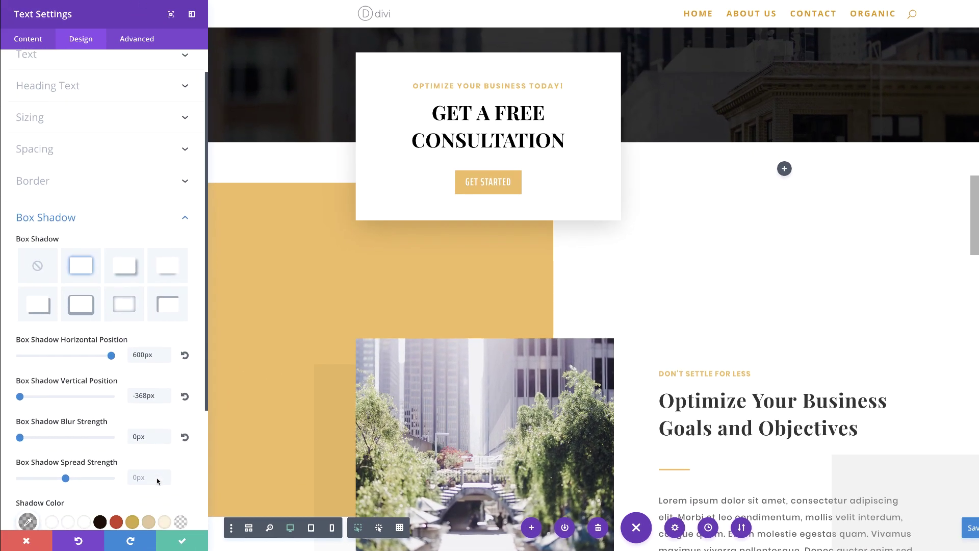
scroll(157, 480, down, 1)
click(145, 457)
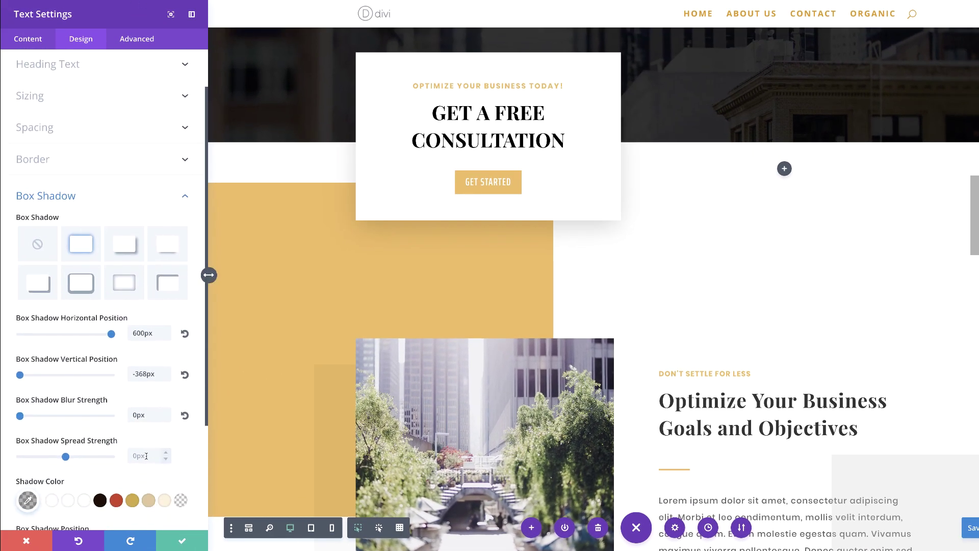
text(89)
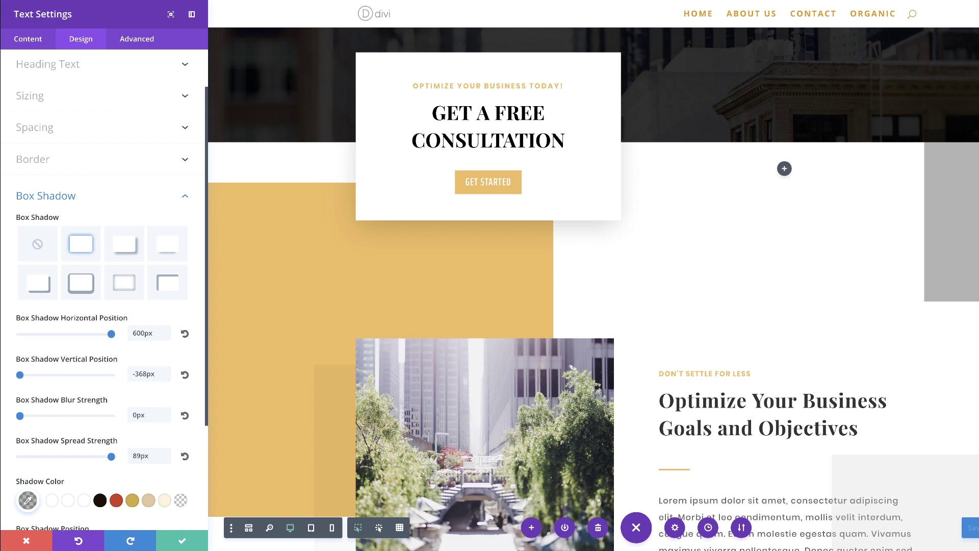
- Make the heading module's shadow fully opaque in color #2f2f2f and save the module
scroll(140, 437, down, 5)
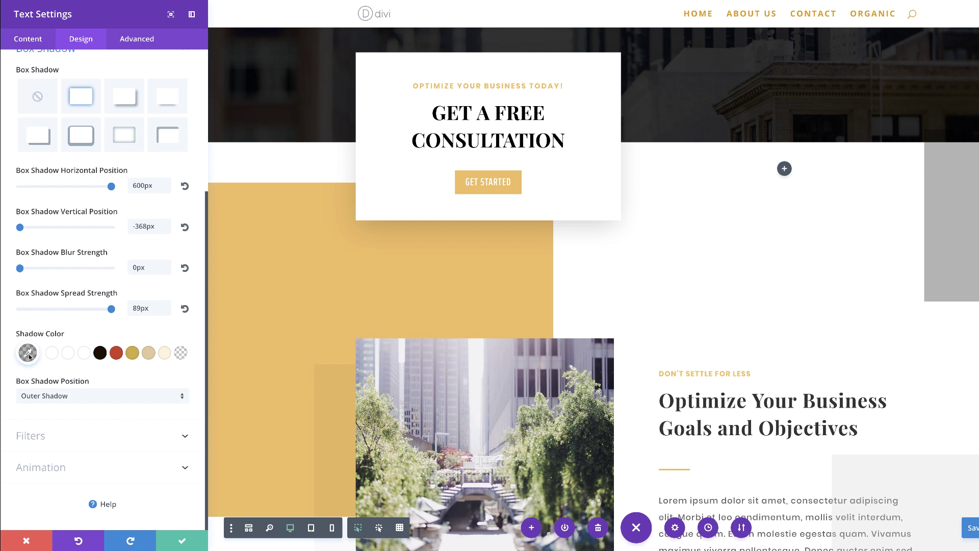
click(28, 353)
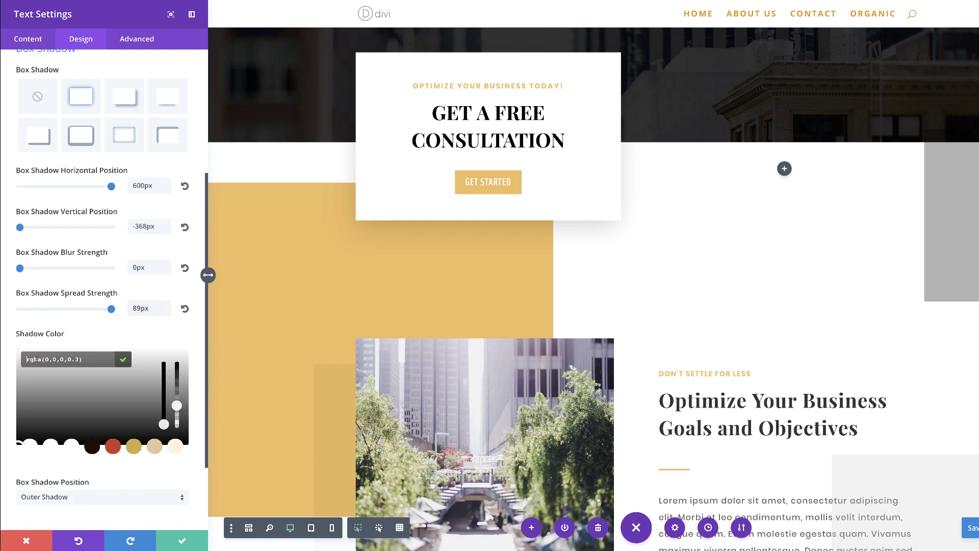
drag(177, 405, 177, 362)
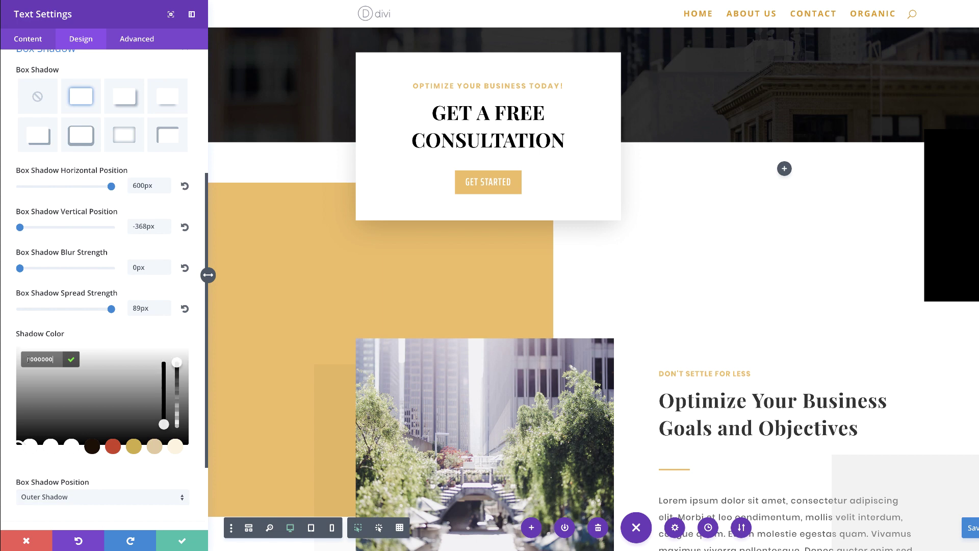
text(2f2f2f)
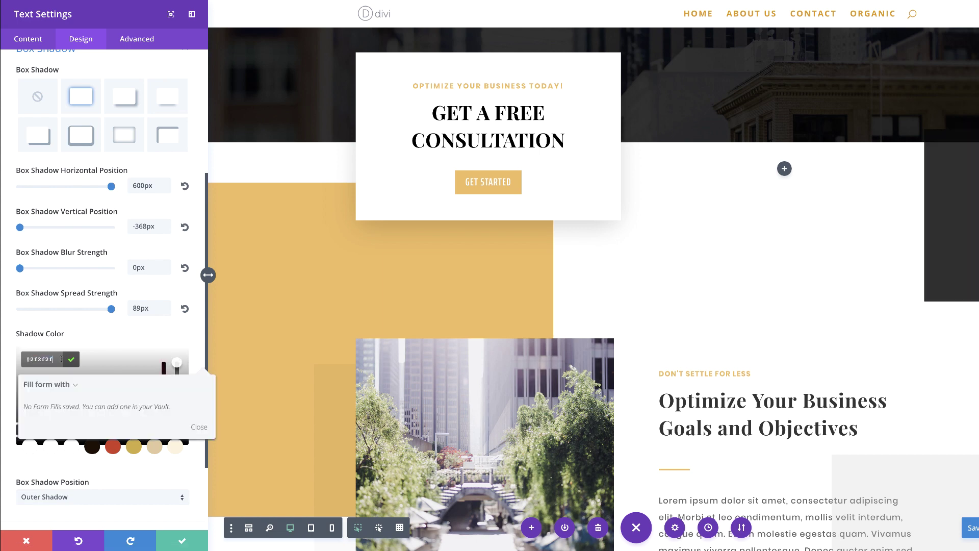
click(199, 426)
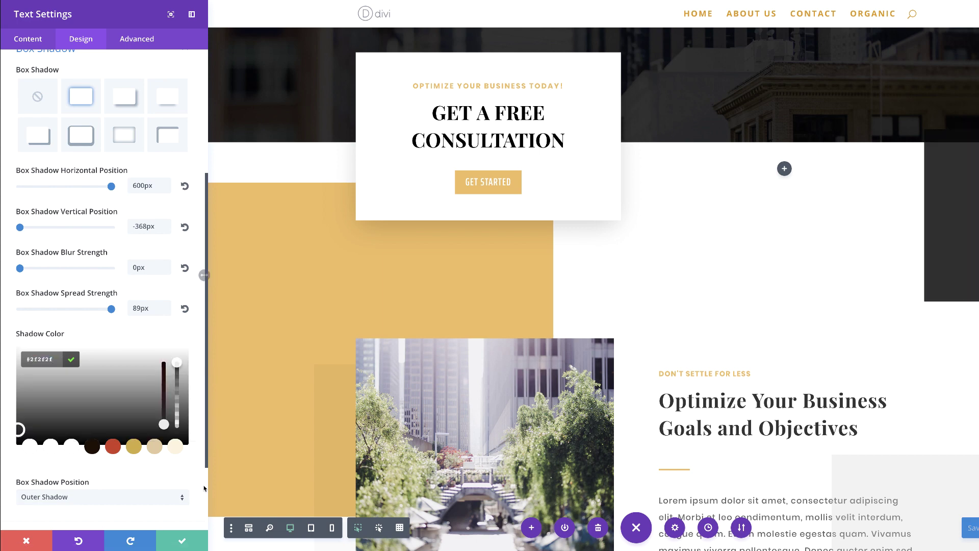
click(199, 535)
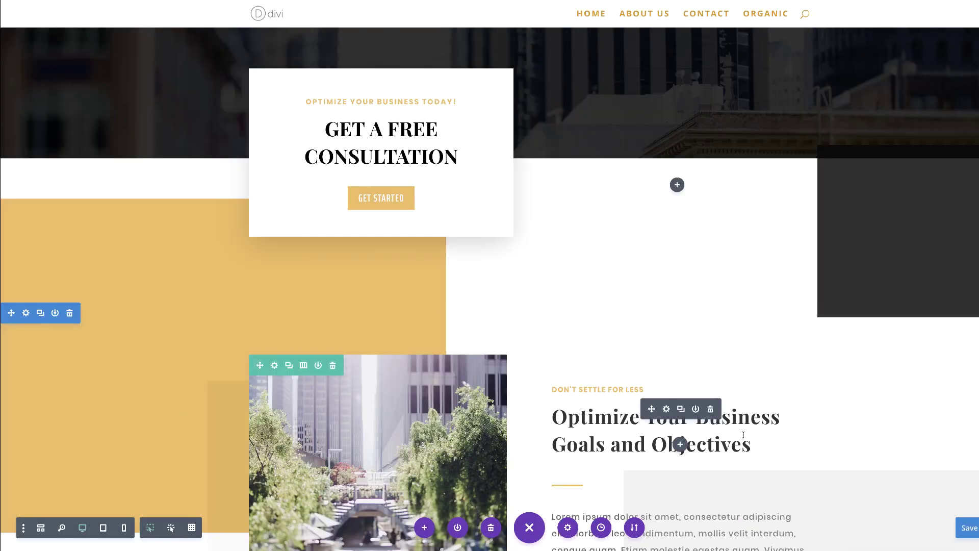
- Apply the first box shadow preset to the paragraph text module below the "Optimize Your Business Goals and Objectives" heading
scroll(681, 443, down, 5)
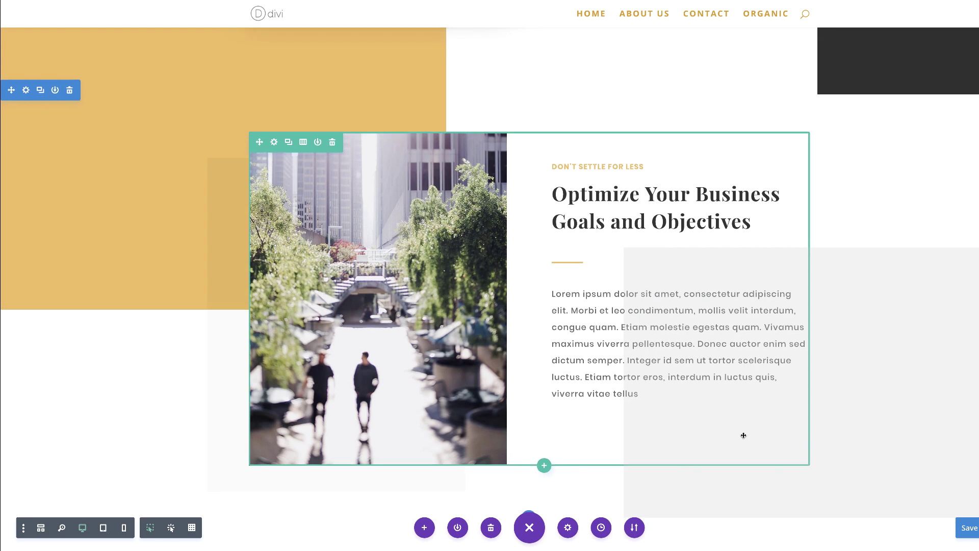
scroll(743, 434, down, 1)
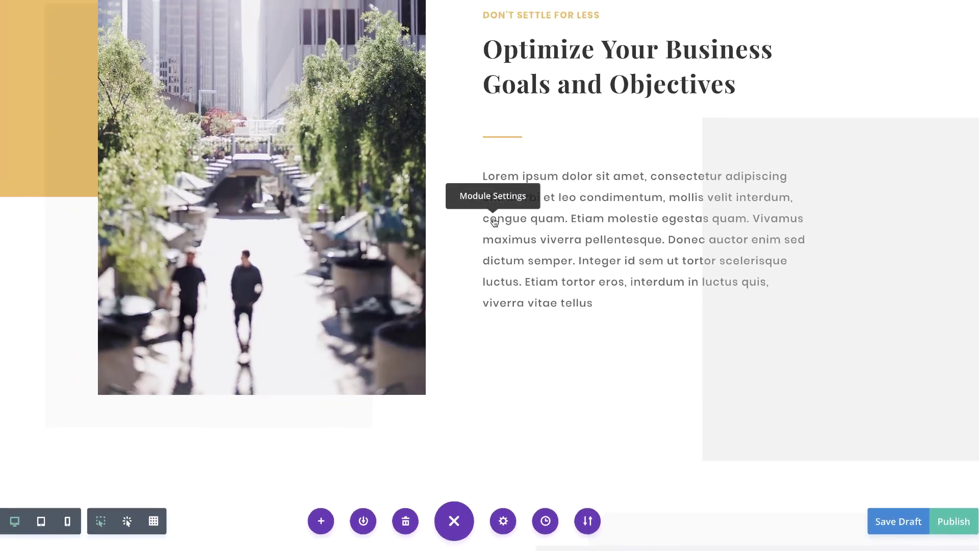
click(443, 198)
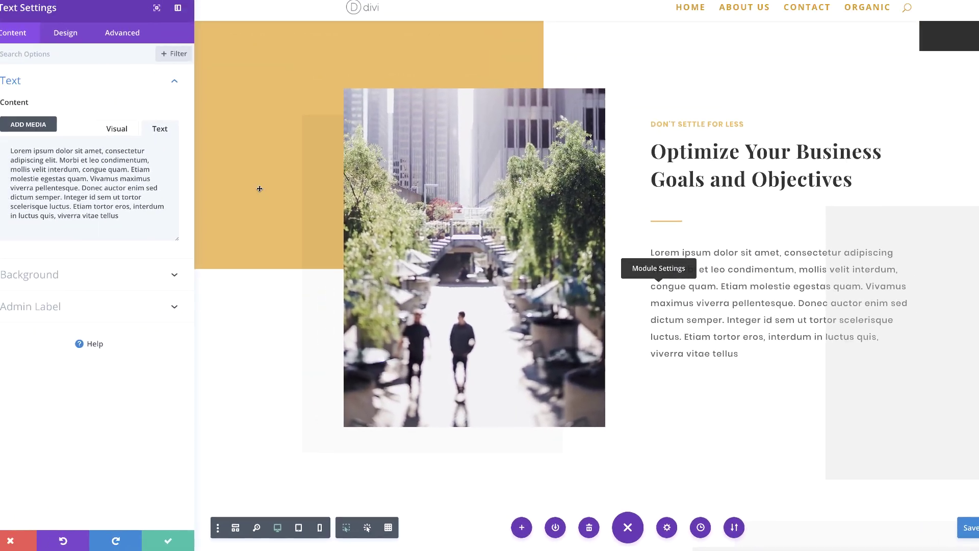
click(80, 39)
click(78, 248)
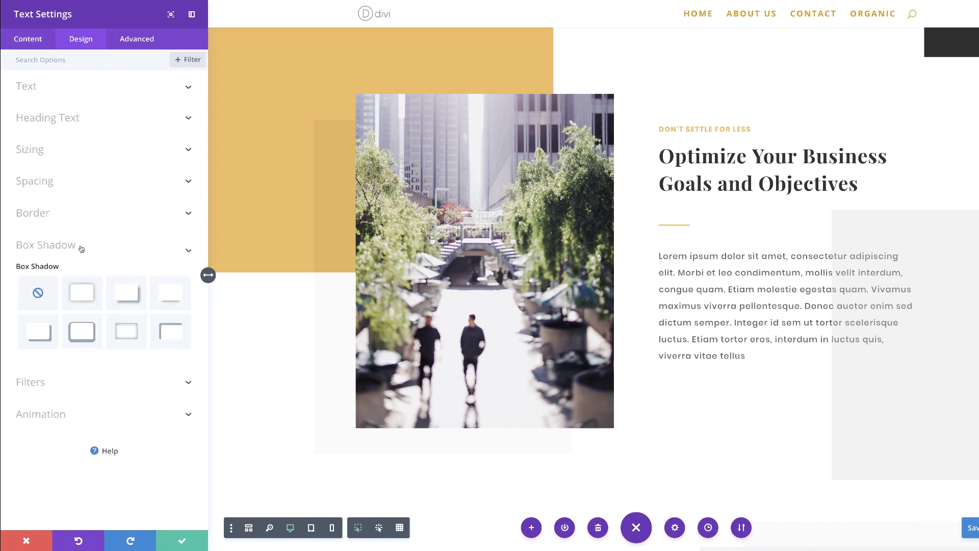
click(91, 299)
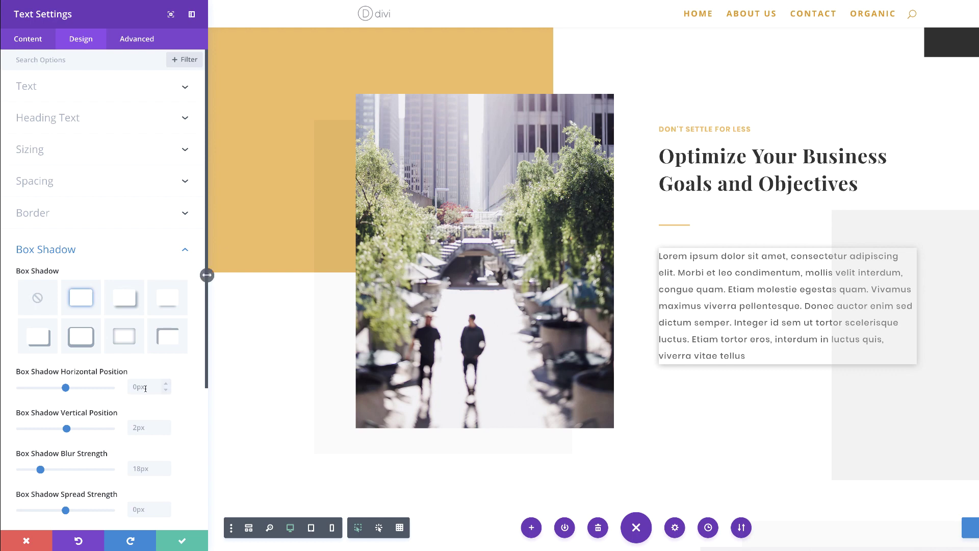
- Offset the paragraph module's box shadow 350px horizontally and -600px vertically, with a blur strength of 0px
double_click(145, 388)
text(350px)
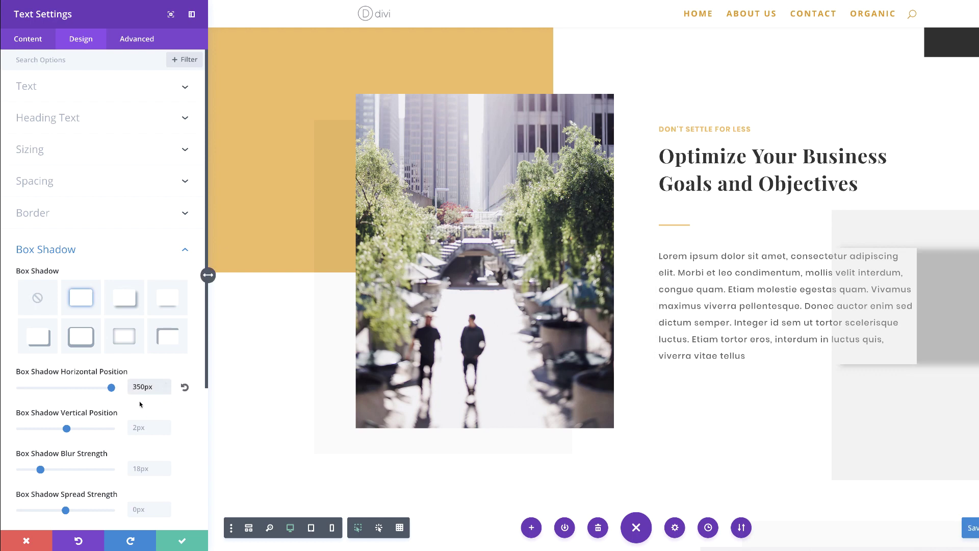
click(142, 429)
text(-600px)
scroll(896, 215, up, 5)
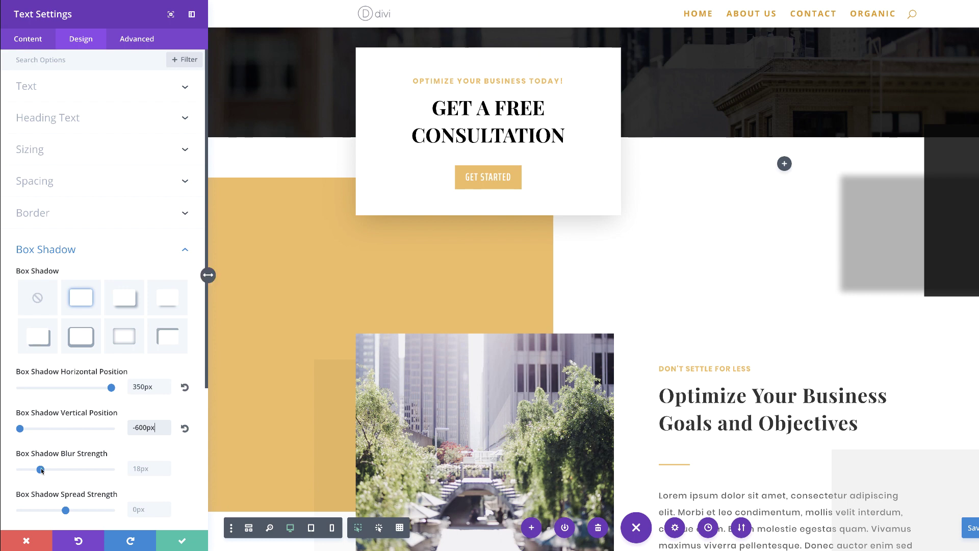
drag(42, 470, 9, 470)
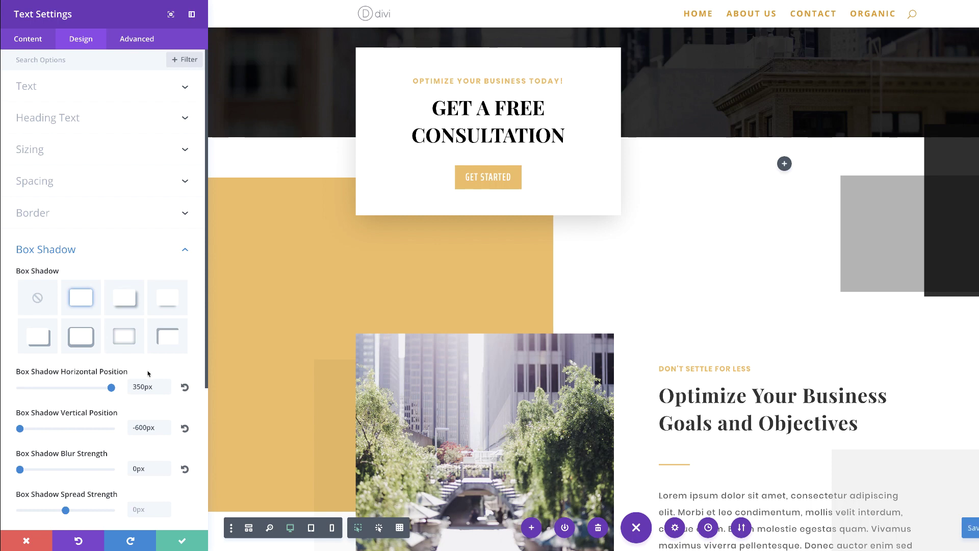
- Set the paragraph module's shadow color to rgba(198,198,198,0.27) and save the module
scroll(150, 397, down, 2)
scroll(151, 397, down, 5)
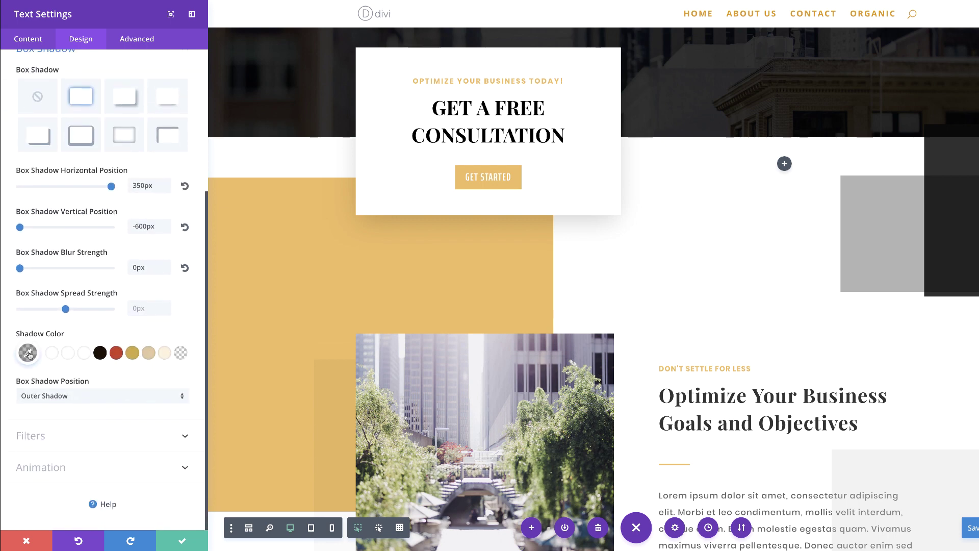
click(28, 353)
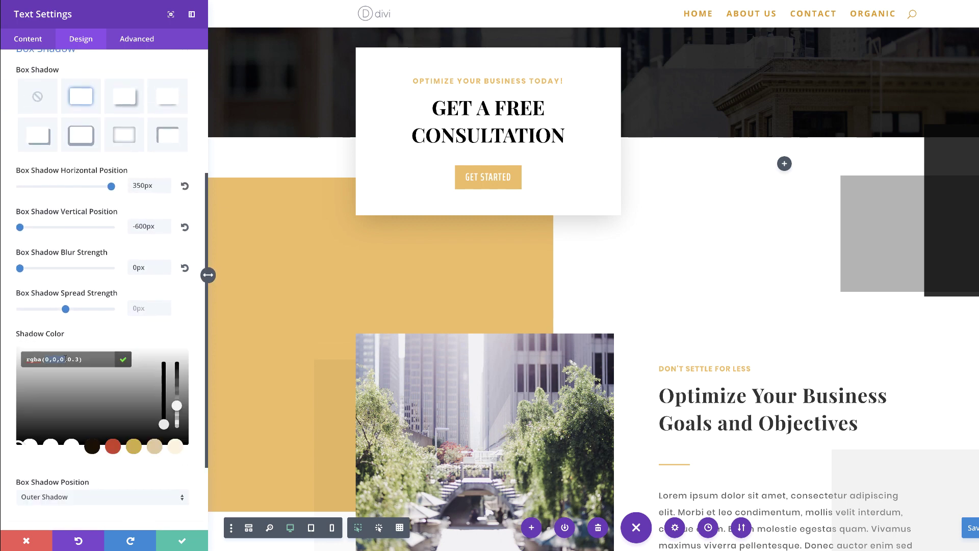
text(198,198,198,0.27)
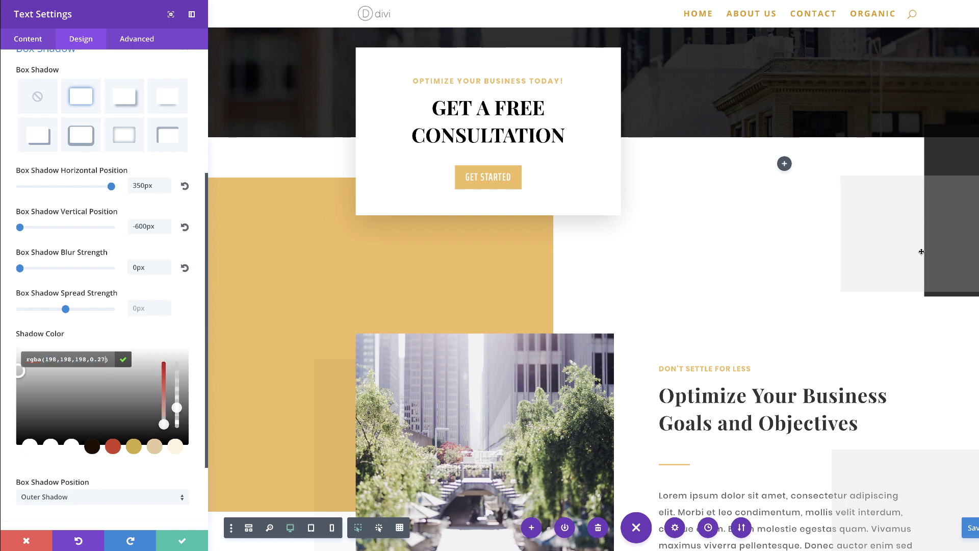
click(182, 542)
- Apply the first box shadow preset to the bullet list text module in the "Business Roadmaps Built Exactly To Your Needs" section
scroll(297, 384, up, 1)
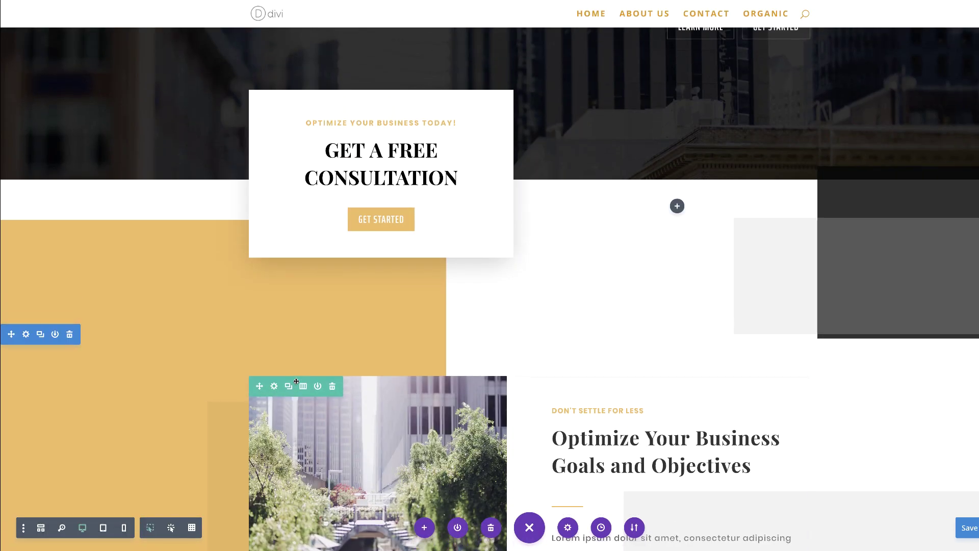
scroll(297, 383, up, 2)
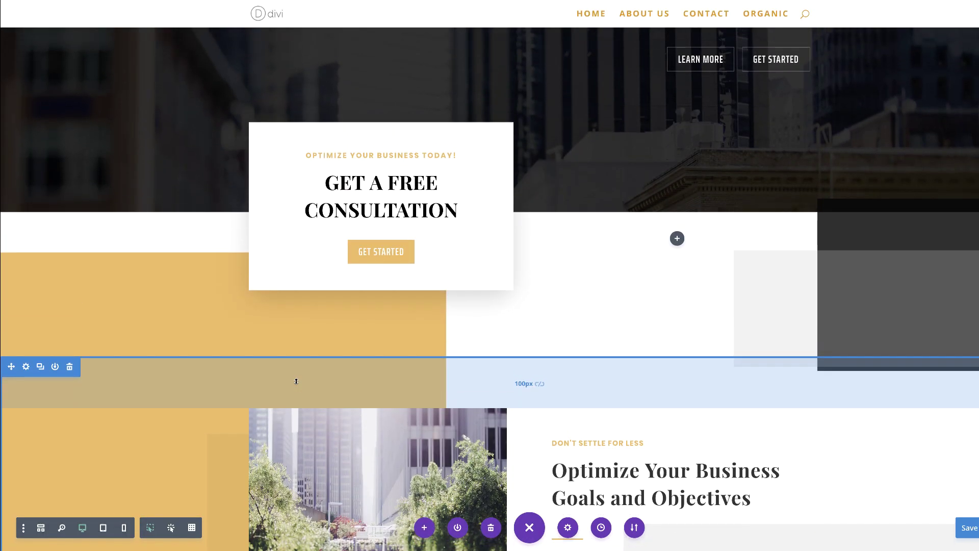
scroll(297, 382, up, 3)
scroll(296, 382, down, 10)
scroll(297, 382, down, 3)
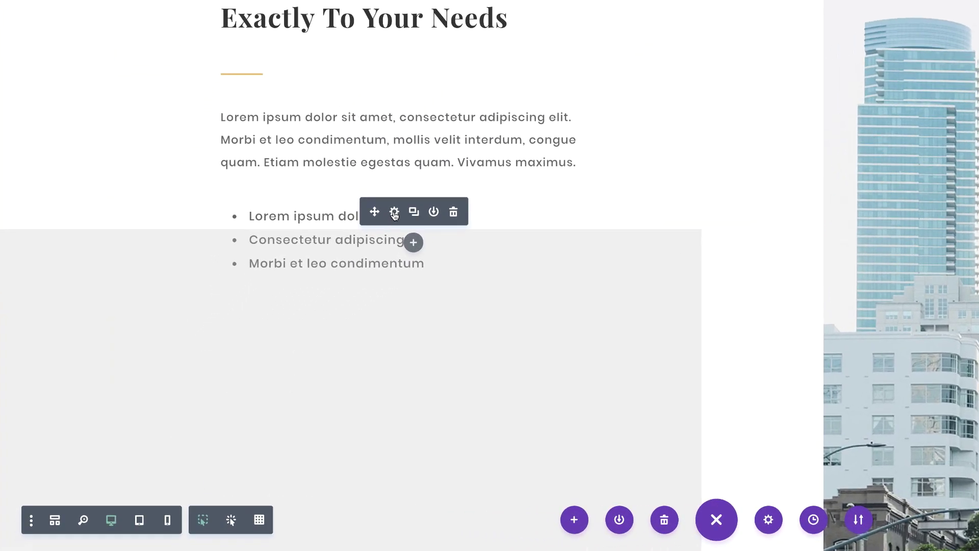
click(394, 212)
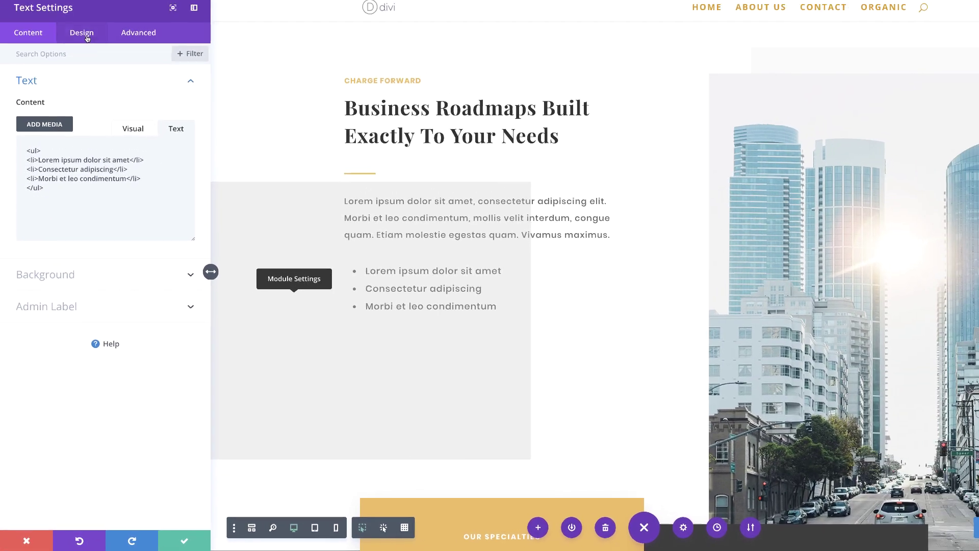
click(81, 41)
click(49, 244)
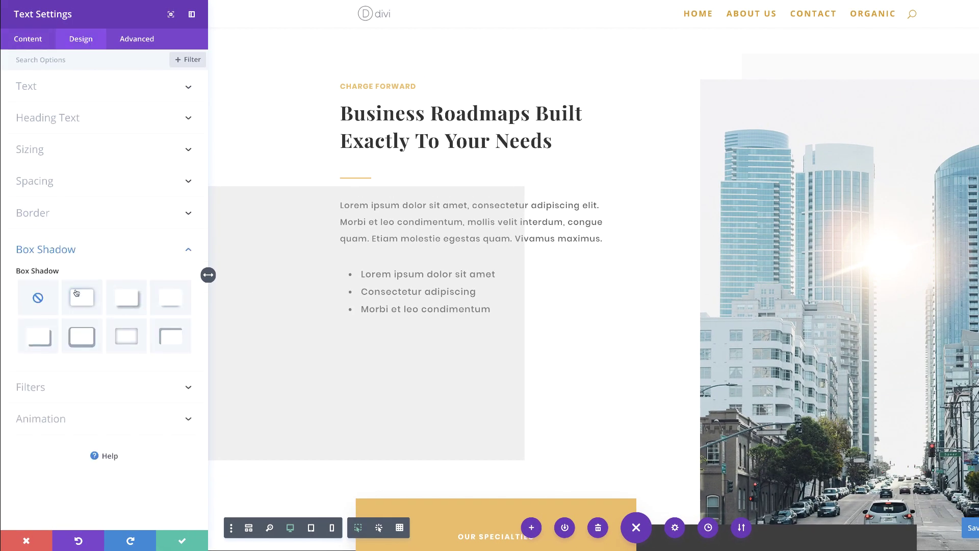
click(78, 300)
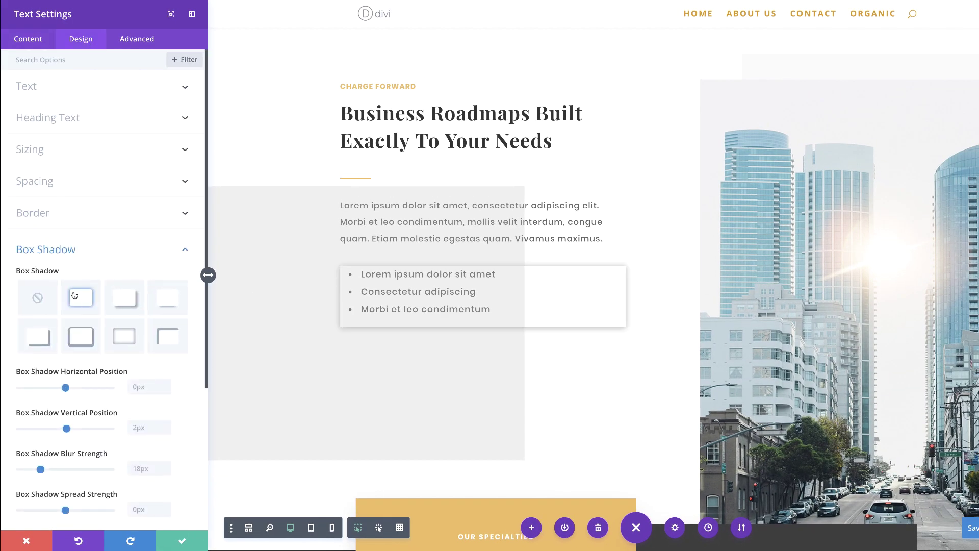
- Set the bullet list module's box shadow horizontal position to 900px and vertical position to -520px
click(138, 387)
text(900)
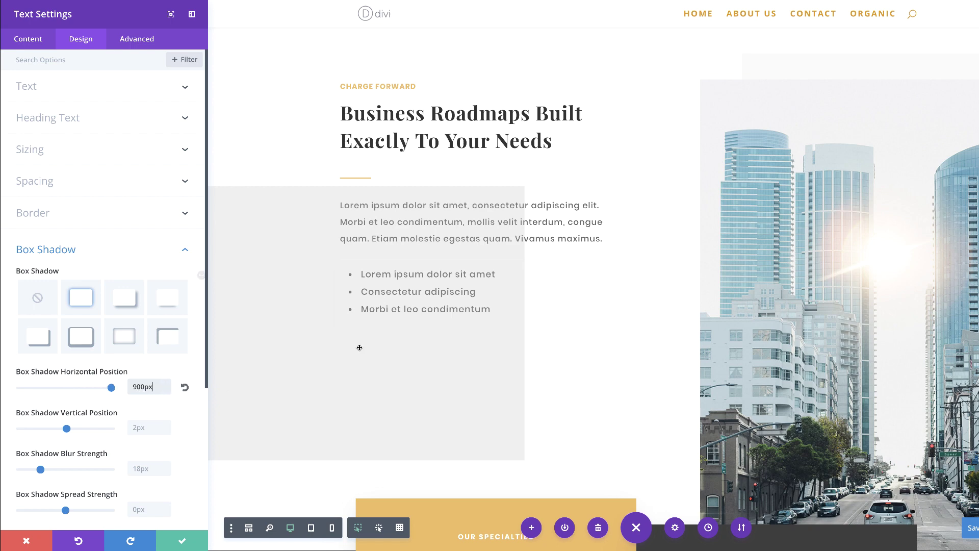
click(146, 428)
text(-520)
scroll(522, 430, up, 1)
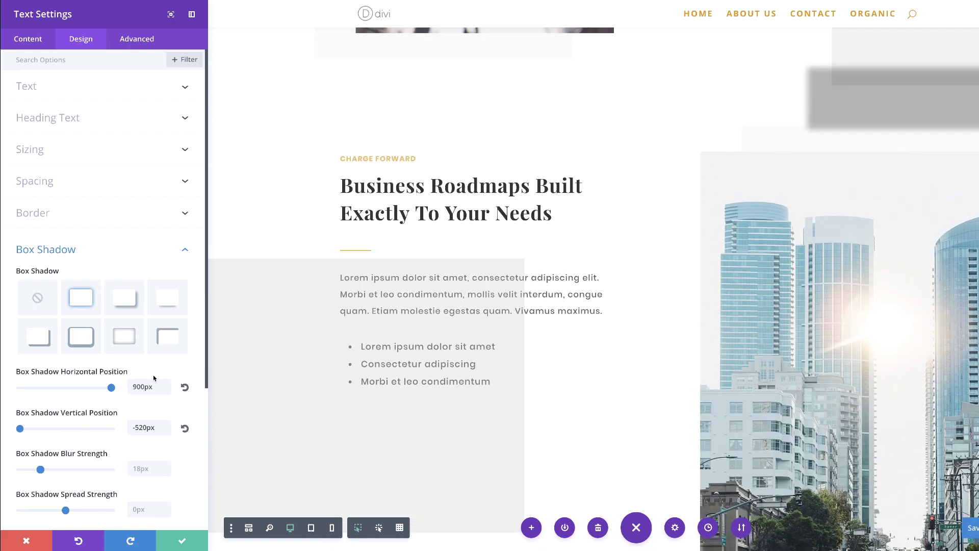
- Set the bullet list module's box shadow blur strength to 0px and spread strength to 160px
scroll(176, 459, down, 1)
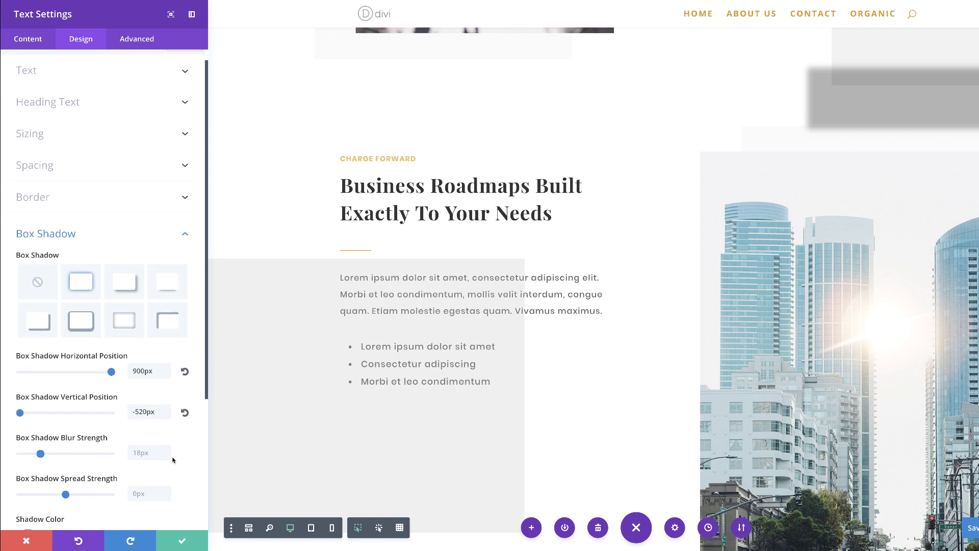
scroll(139, 453, down, 3)
click(110, 374)
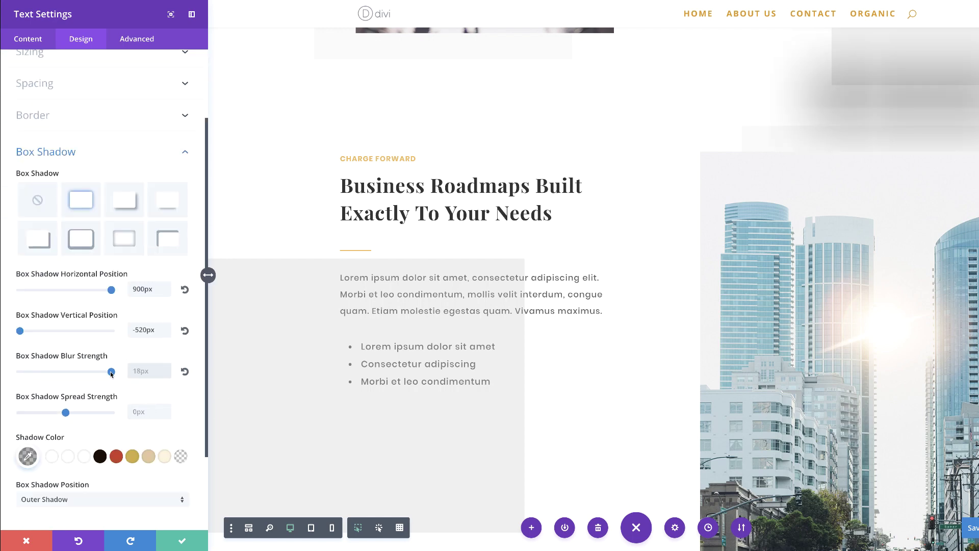
drag(110, 374, 20, 372)
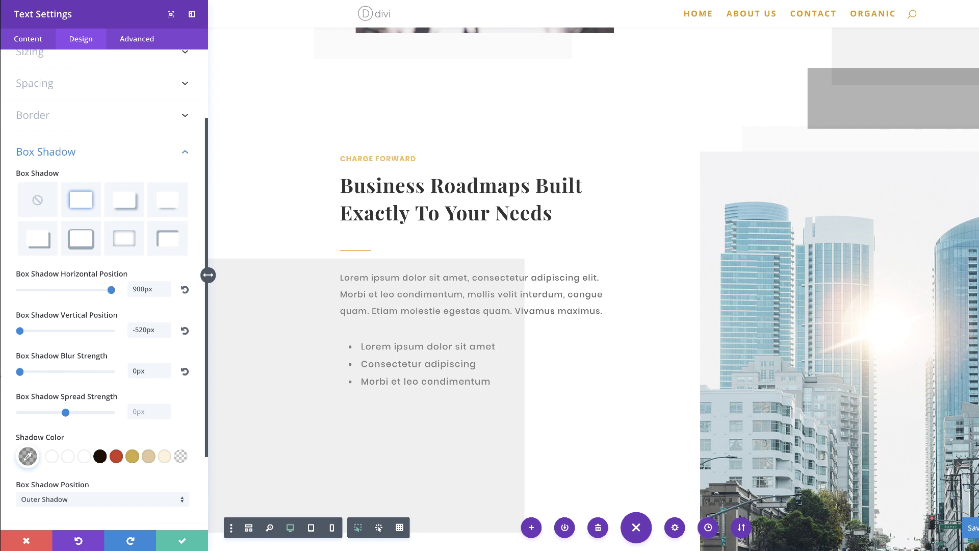
click(143, 412)
text(160)
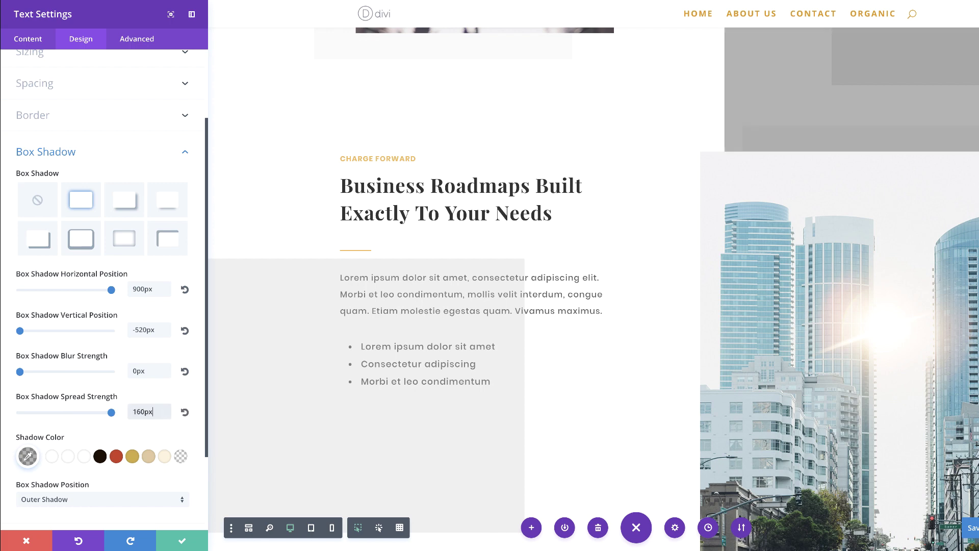
key(Return)
- Make the bullet list module's shadow fully opaque in color #edbb5f and save the module
click(28, 456)
scroll(116, 417, down, 4)
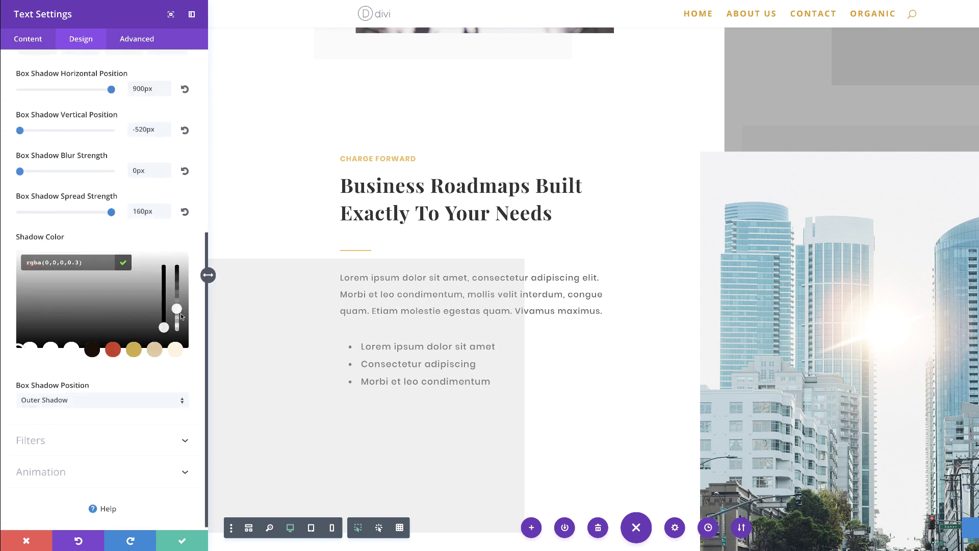
drag(179, 313, 187, 268)
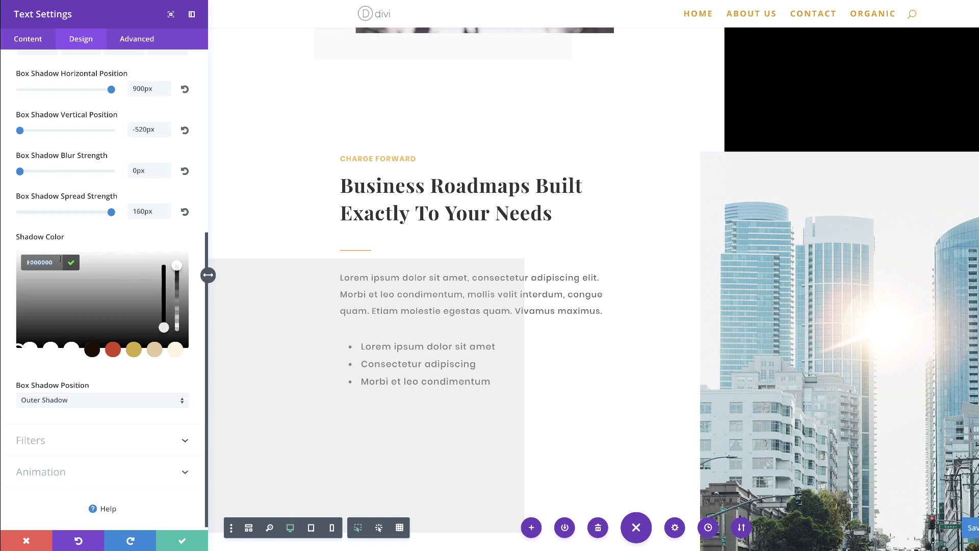
text(#edbb5f)
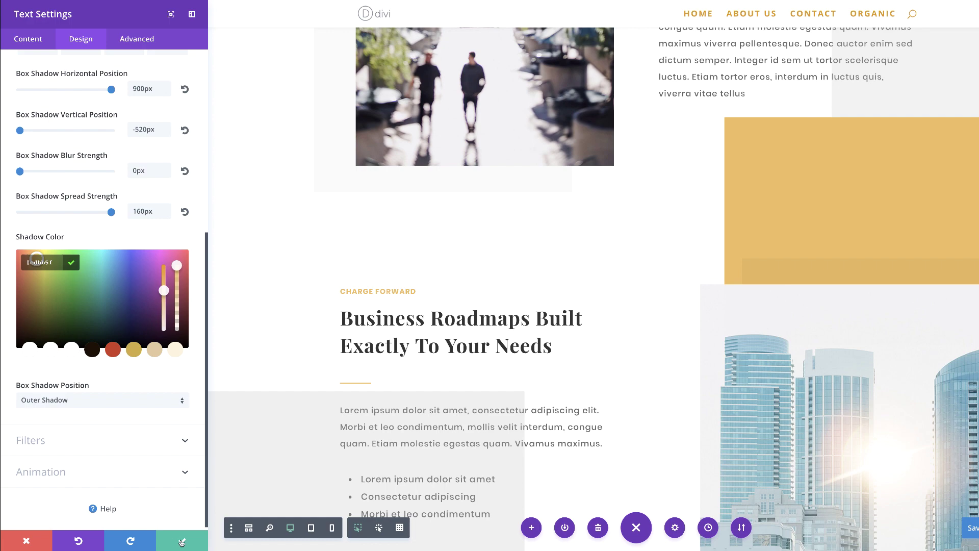
click(182, 542)
- Apply the first box shadow preset to the paragraph text module above the bullet list in the "Business Roadmaps" section
scroll(234, 477, down, 1)
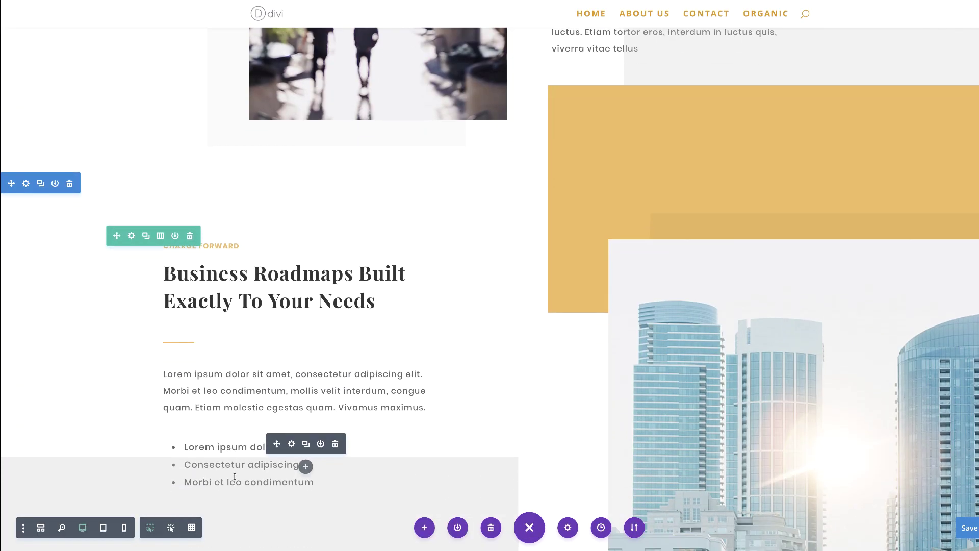
mouse_move(291, 372)
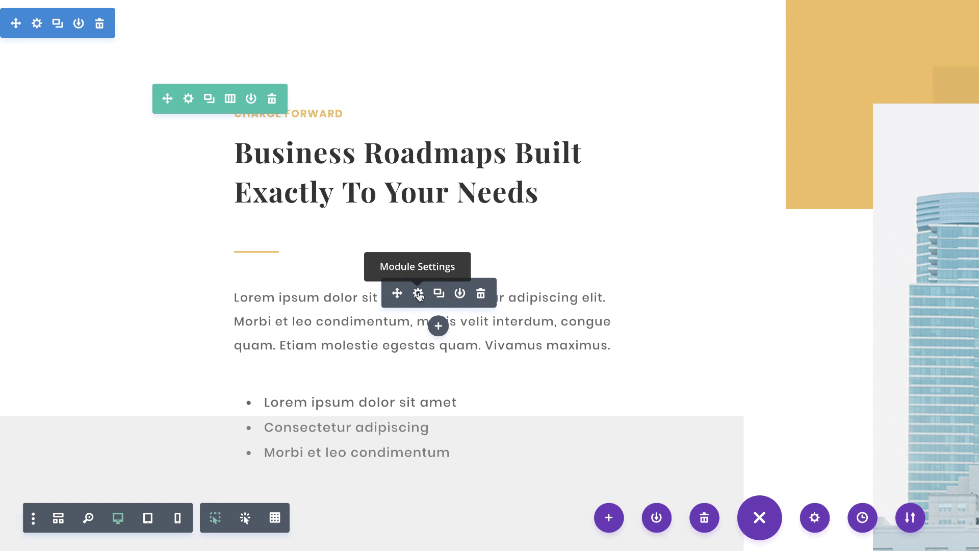
click(418, 295)
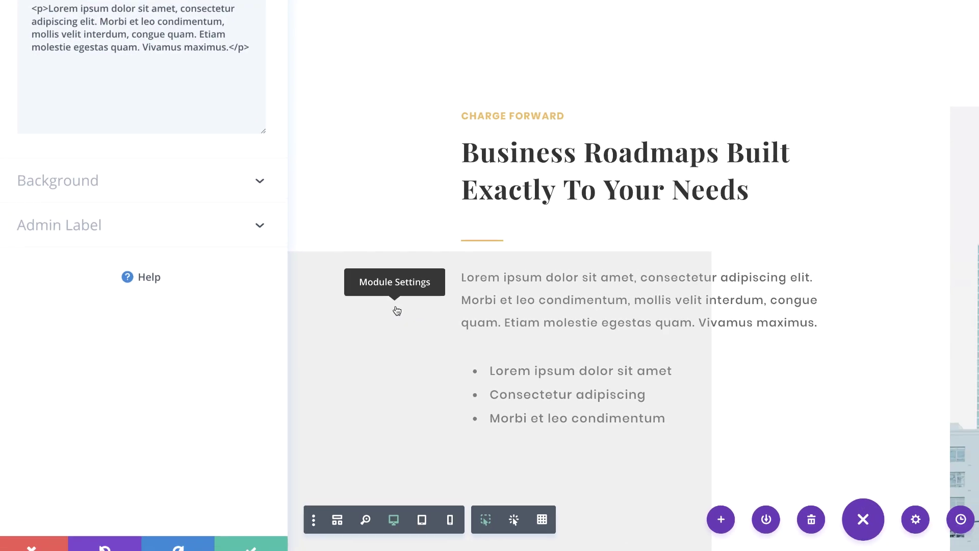
click(82, 39)
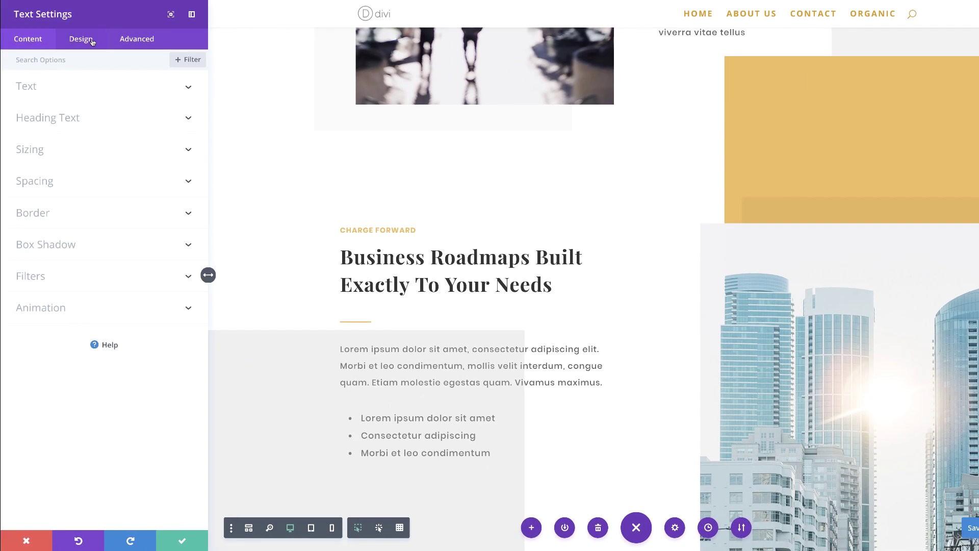
click(62, 245)
click(87, 301)
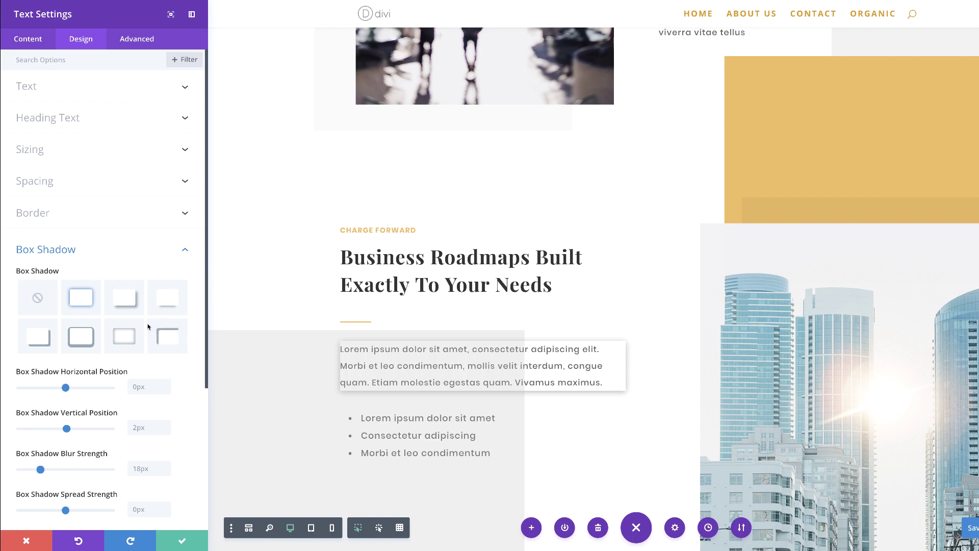
- Offset the "Business Roadmaps" paragraph module's box shadow -350px horizontally and 500px vertically, with a blur strength of 0px
click(145, 387)
text(-350px)
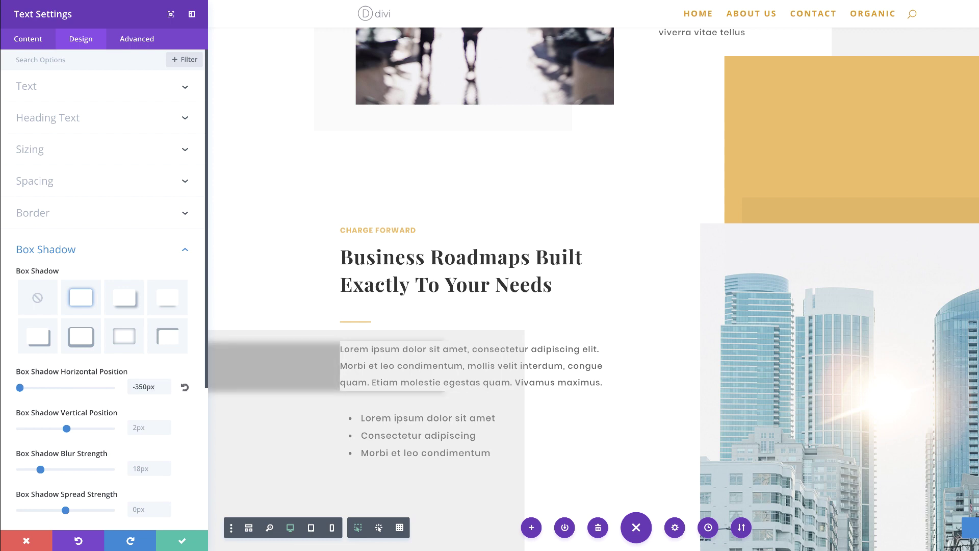
click(143, 428)
text(500px)
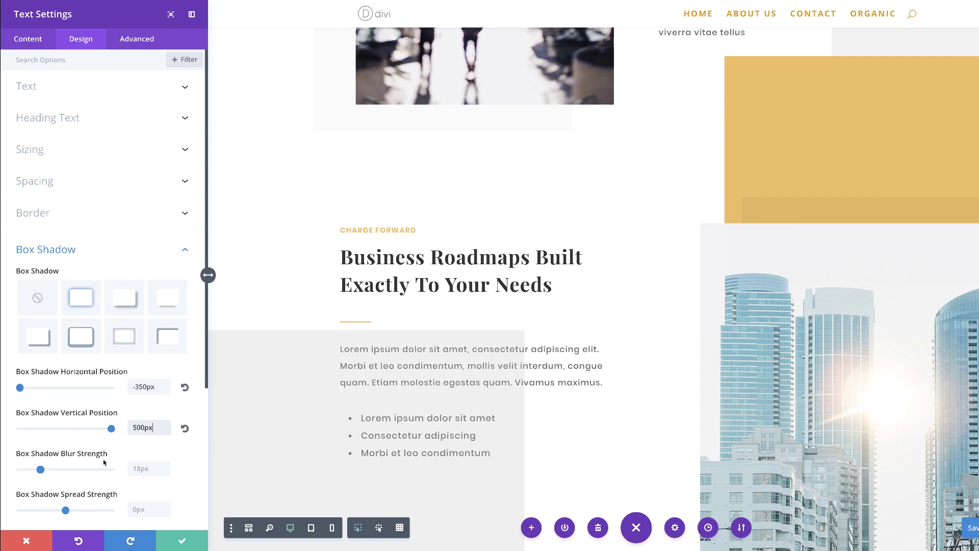
drag(40, 469, 9, 471)
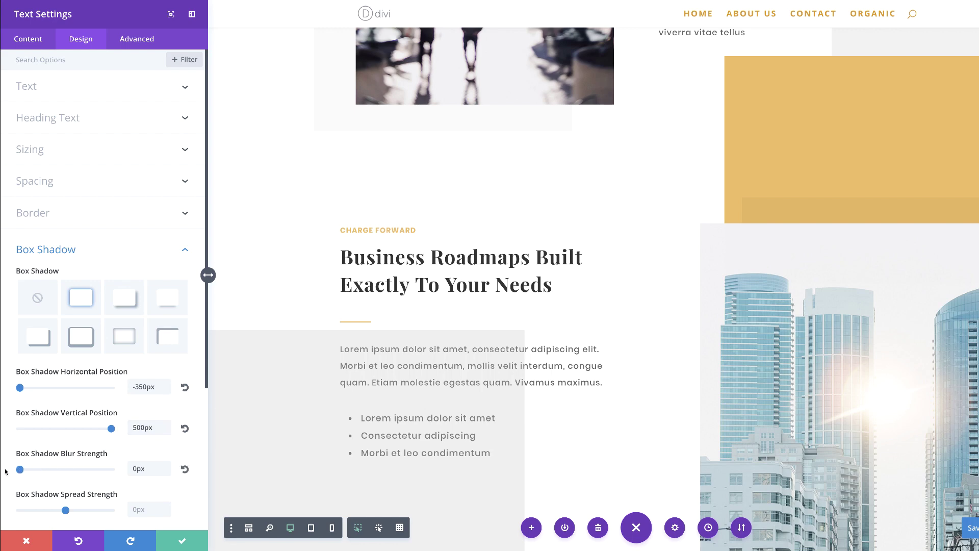
scroll(148, 493, down, 1)
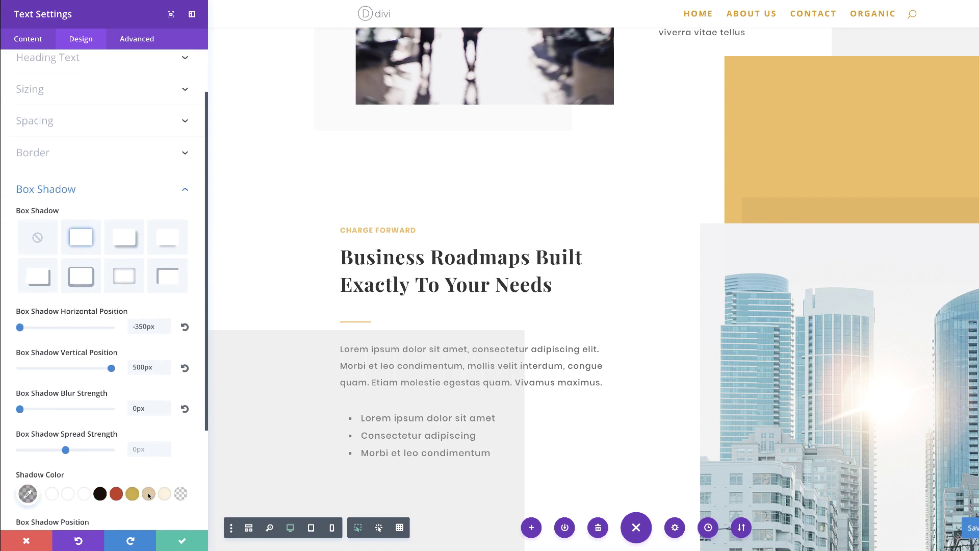
- Set the "Business Roadmaps" paragraph module's box shadow spread strength to 200px and make its shadow color fully opaque
click(144, 449)
text(200)
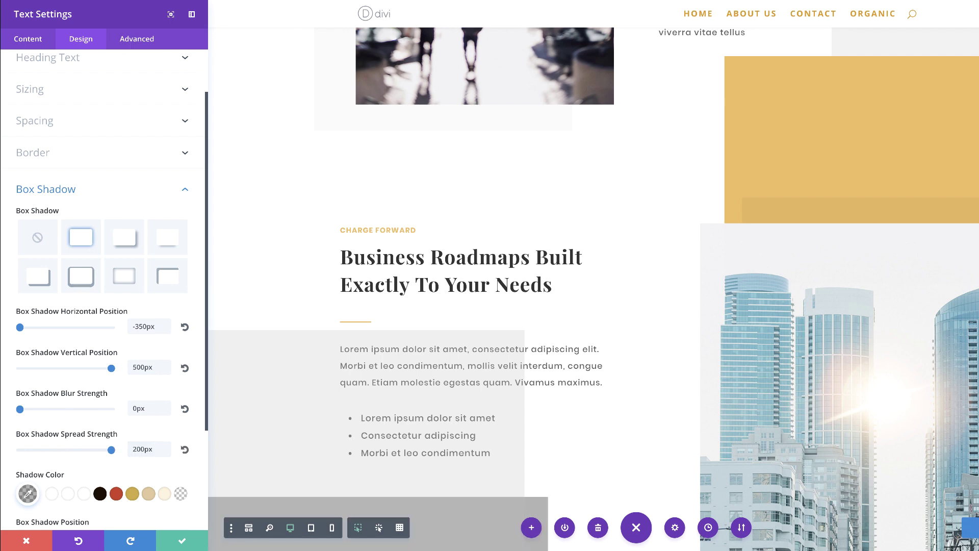
scroll(134, 462, down, 3)
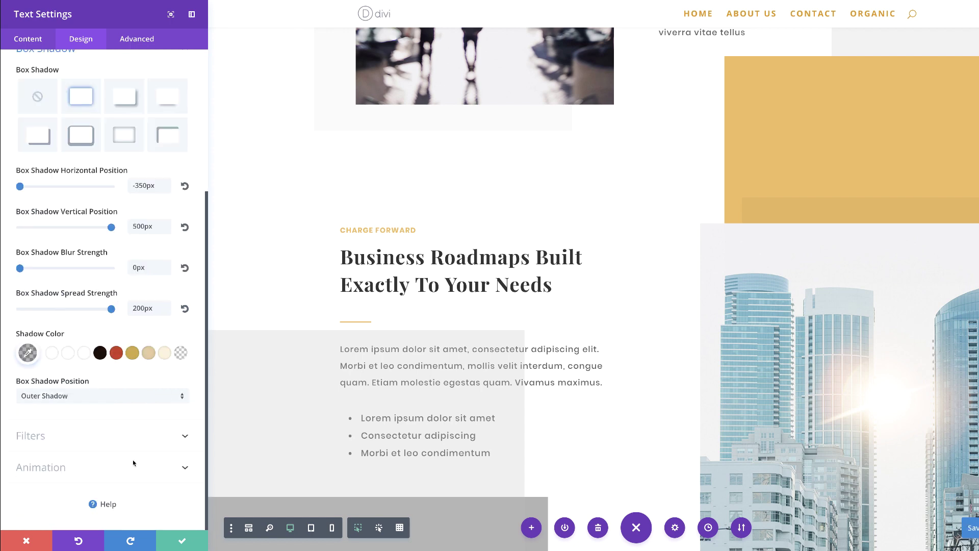
drag(177, 405, 183, 359)
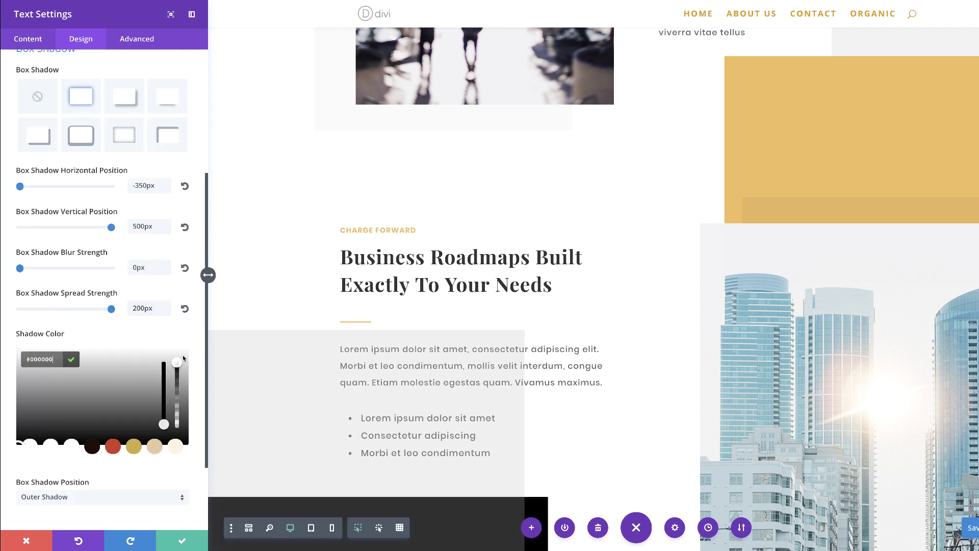
- Change the paragraph module's box shadow color to #2f2f2f and save the module settings
scroll(316, 387, down, 4)
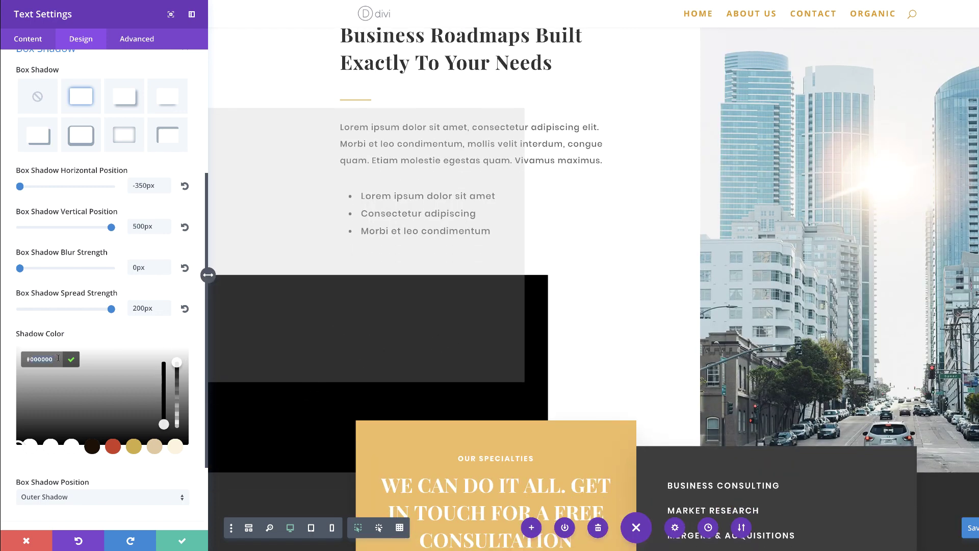
triple_click(58, 358)
text(#2f2f2f)
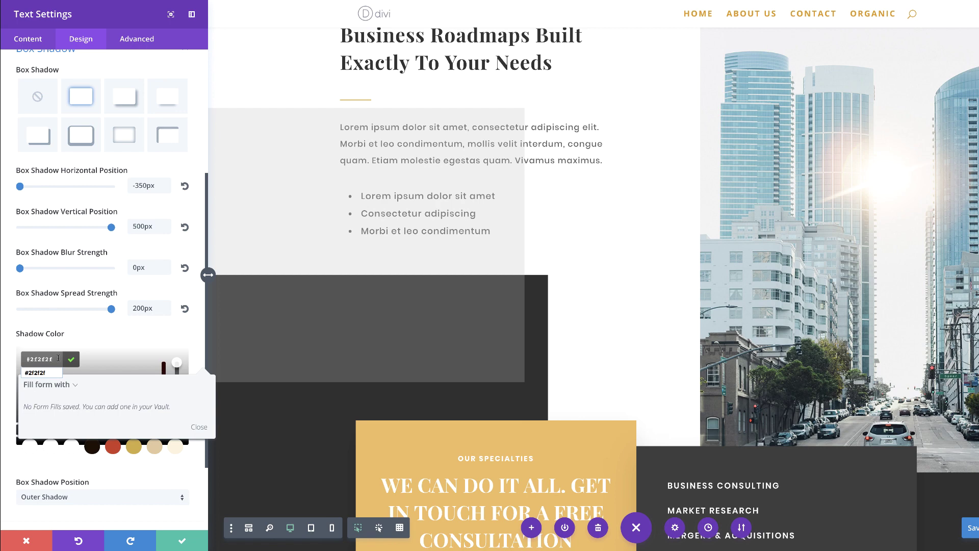
key(Return)
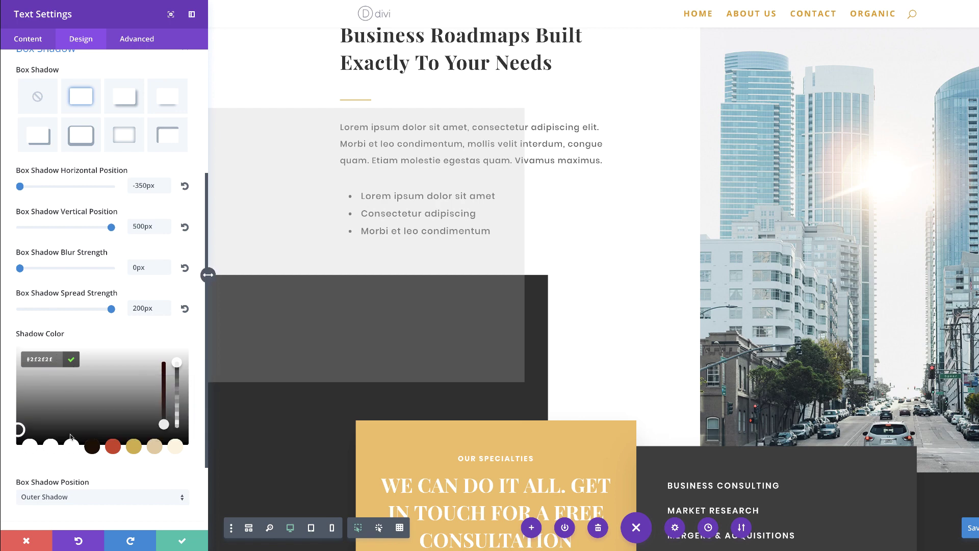
click(182, 542)
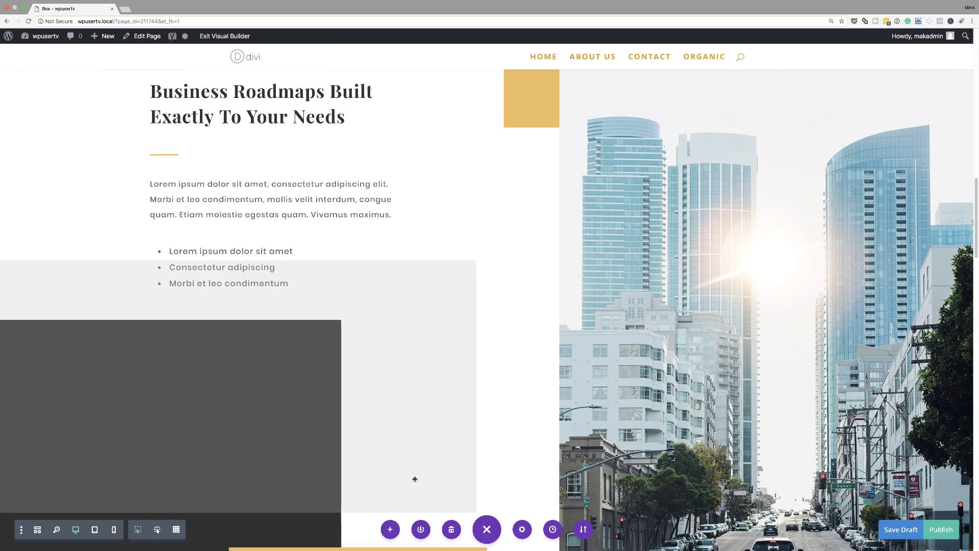
- Publish the page and look through the live version from the header down to check the box shadow shapes
click(941, 529)
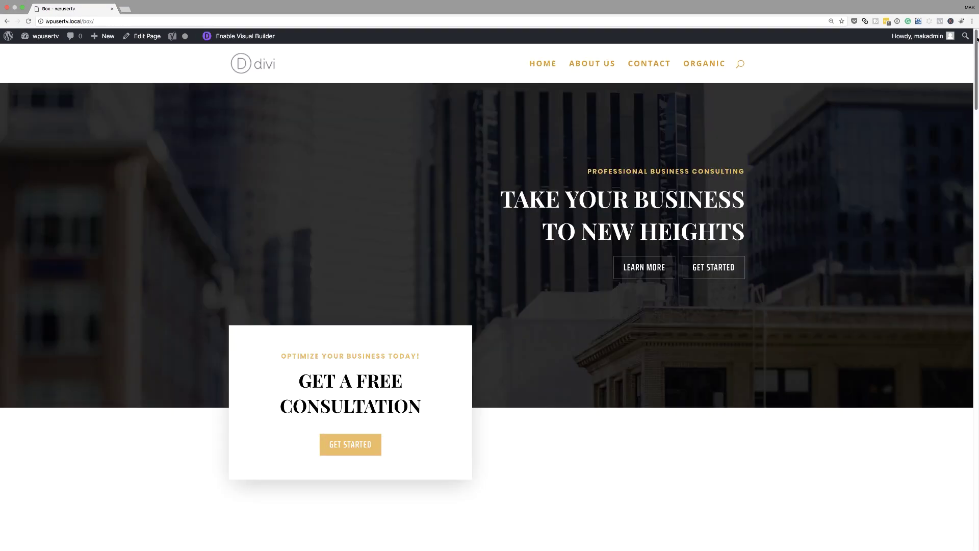
scroll(976, 62, down, 3)
drag(976, 62, 972, 408)
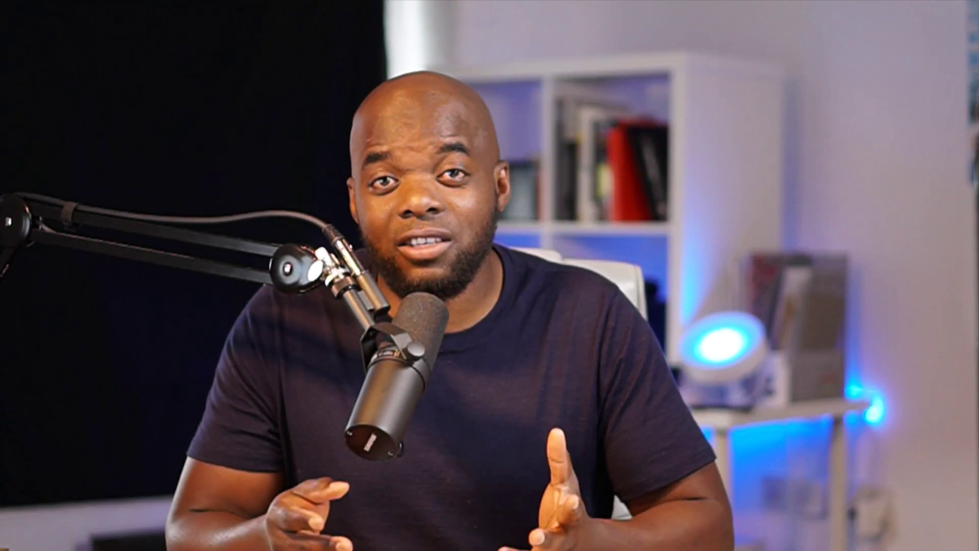